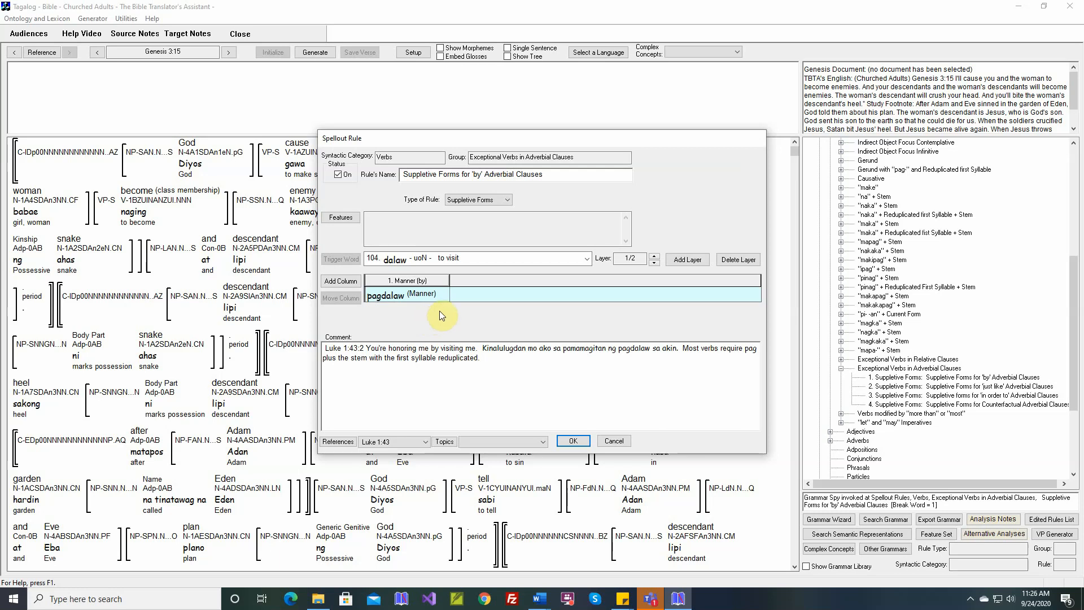
- Examine the second layer ("to eat") and its comment in the suppletive forms rule for 'by' adverbial clauses, leaving the rule unchanged
mouse_move(421, 278)
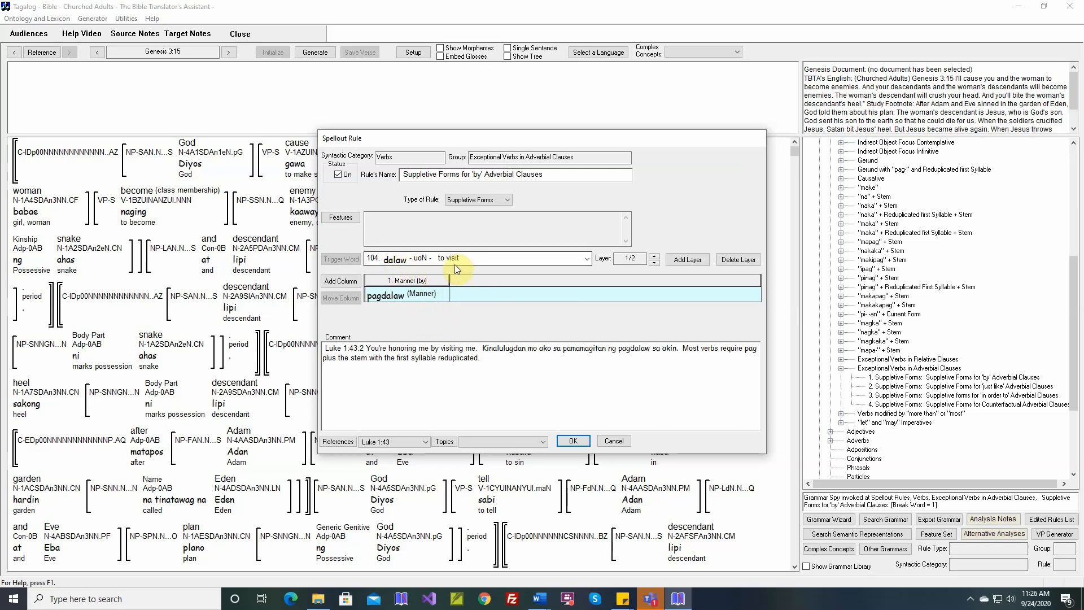
click(655, 259)
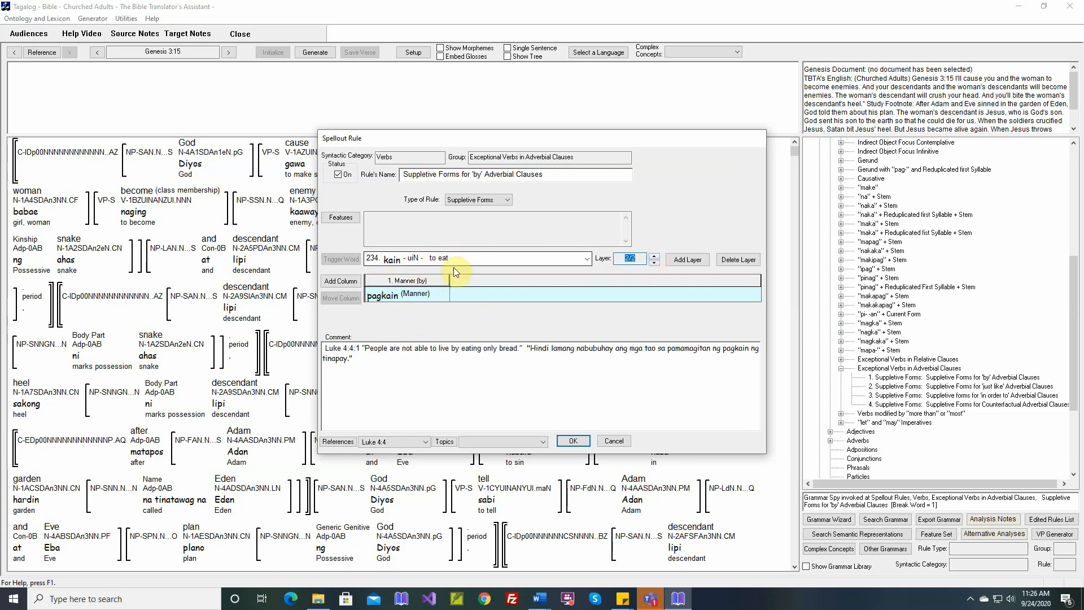
mouse_move(423, 282)
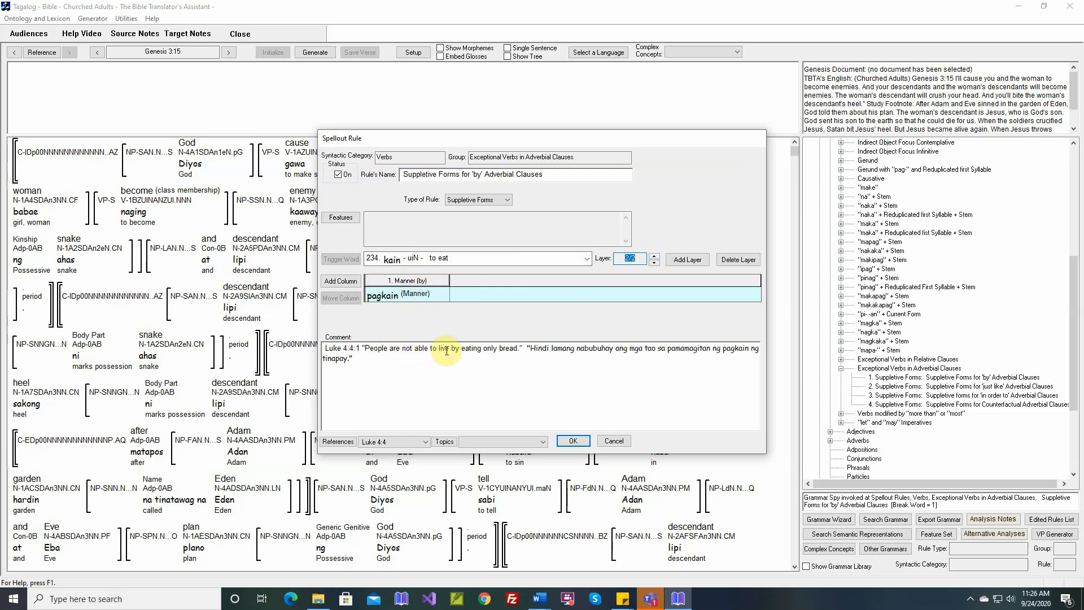
drag(455, 351, 518, 350)
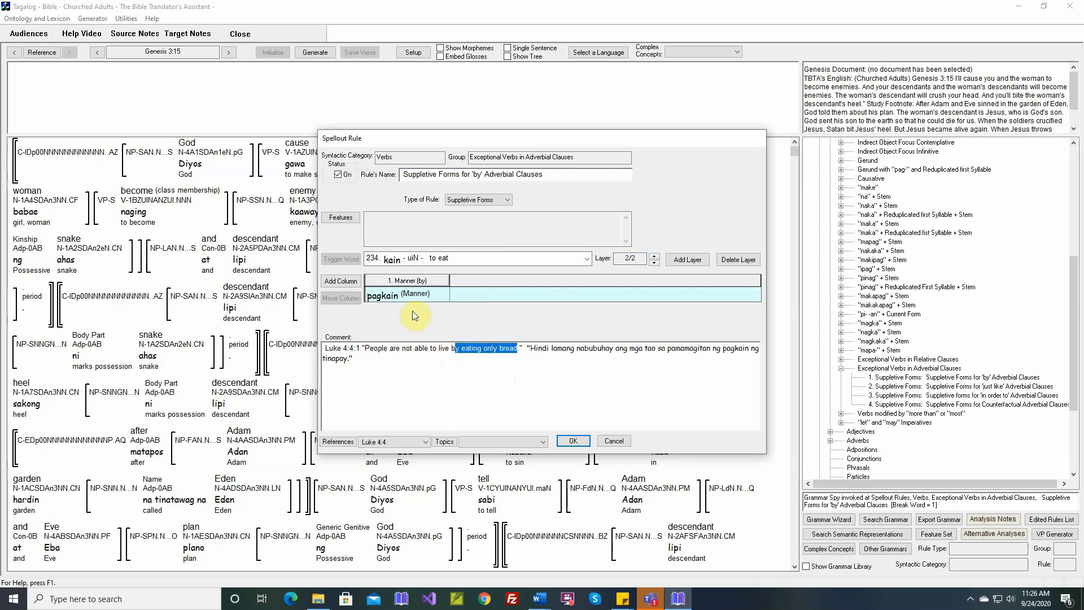
mouse_move(392, 303)
mouse_move(635, 286)
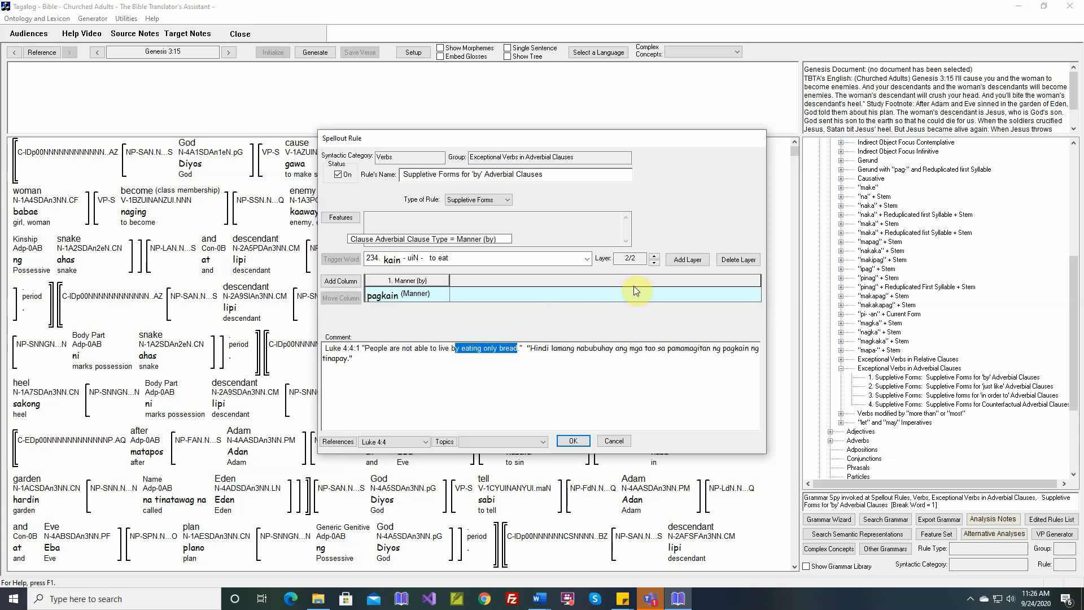
click(615, 441)
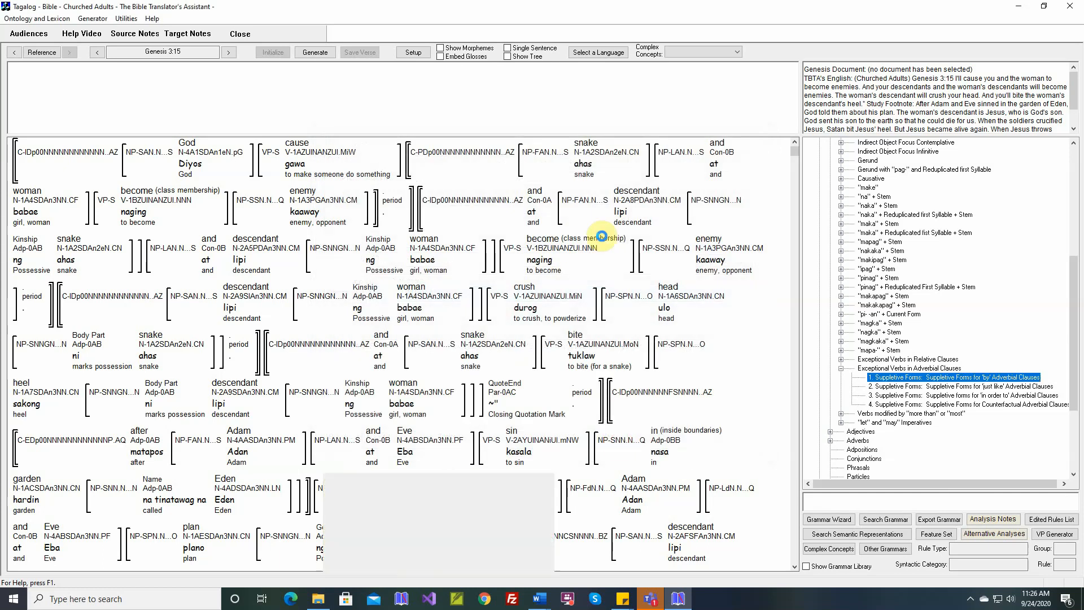
- Switch the language project from Tagalog to English
click(600, 53)
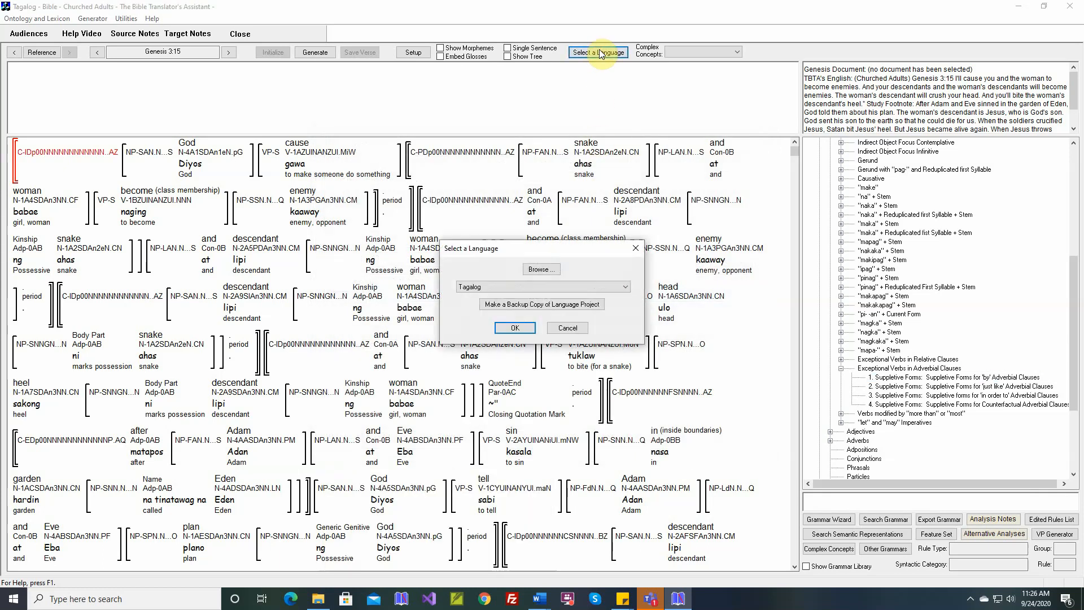
click(505, 290)
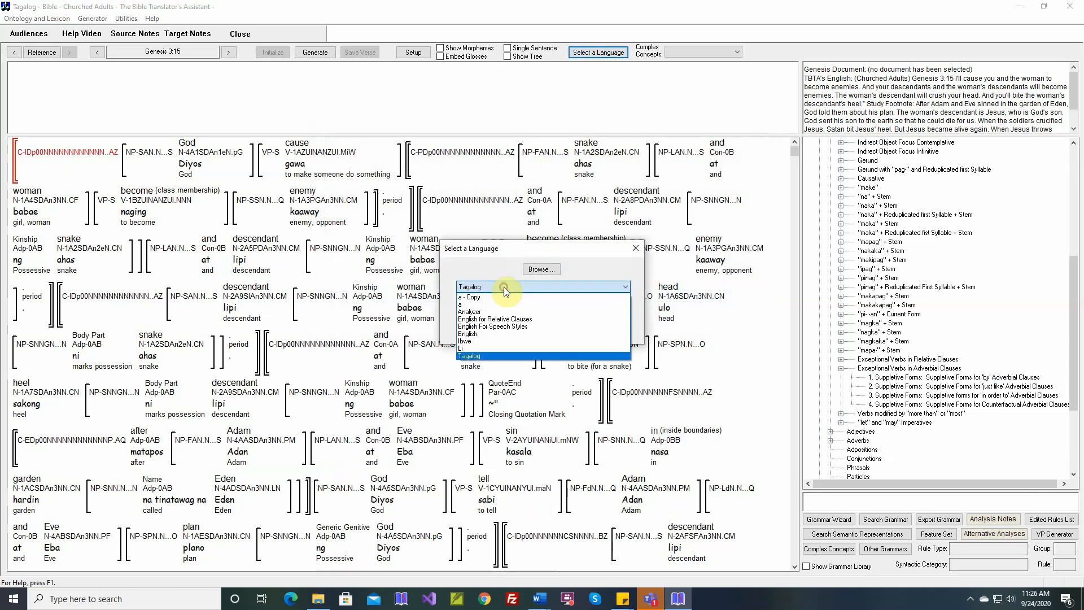
click(480, 334)
click(514, 329)
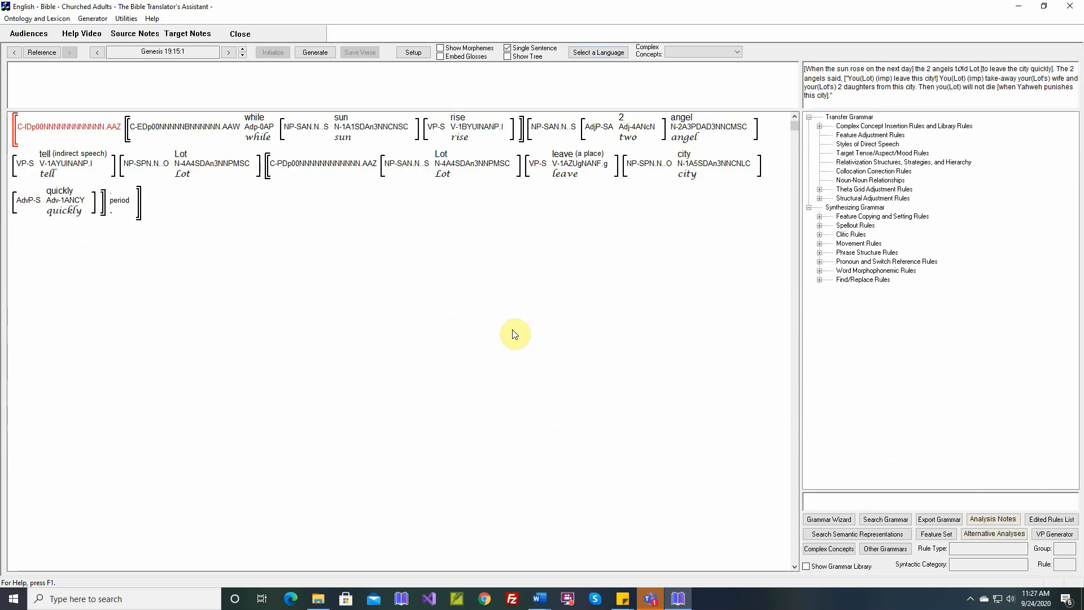
- Advance sentence by sentence to Genesis 19:15.4
click(242, 49)
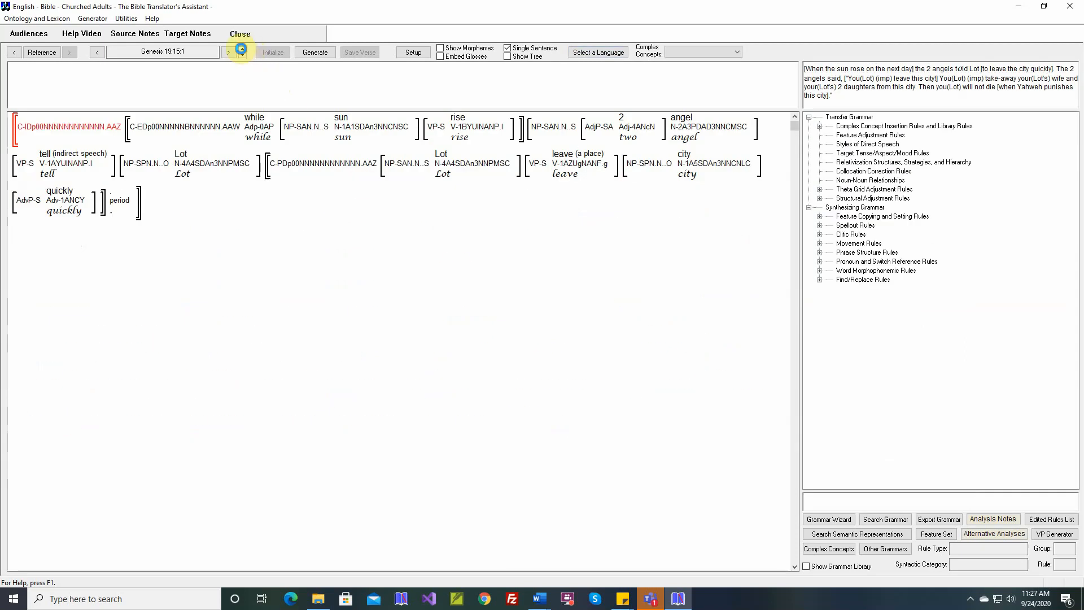
click(242, 48)
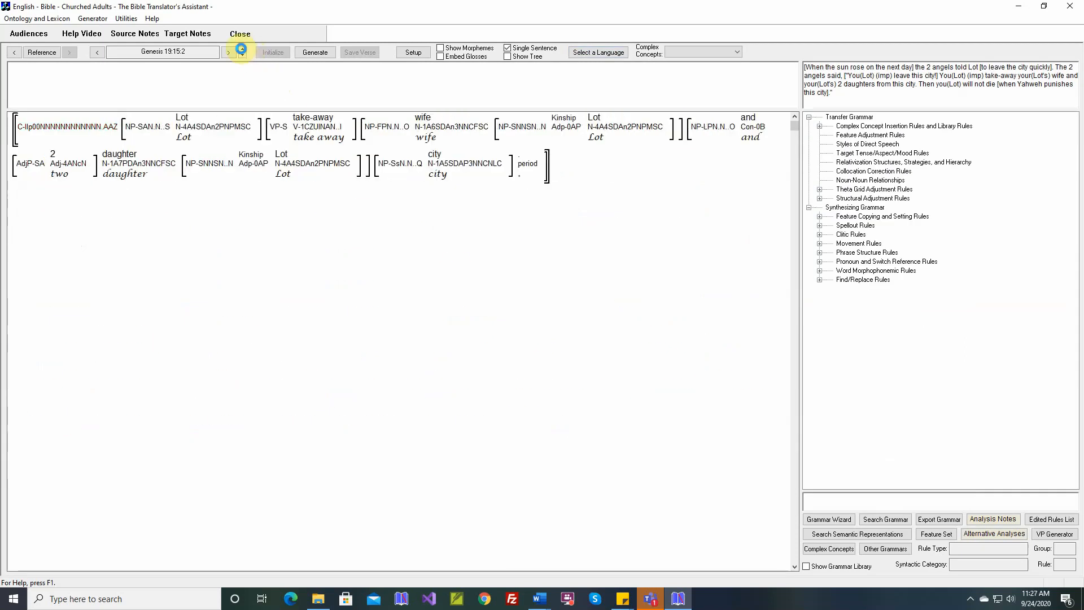
click(241, 49)
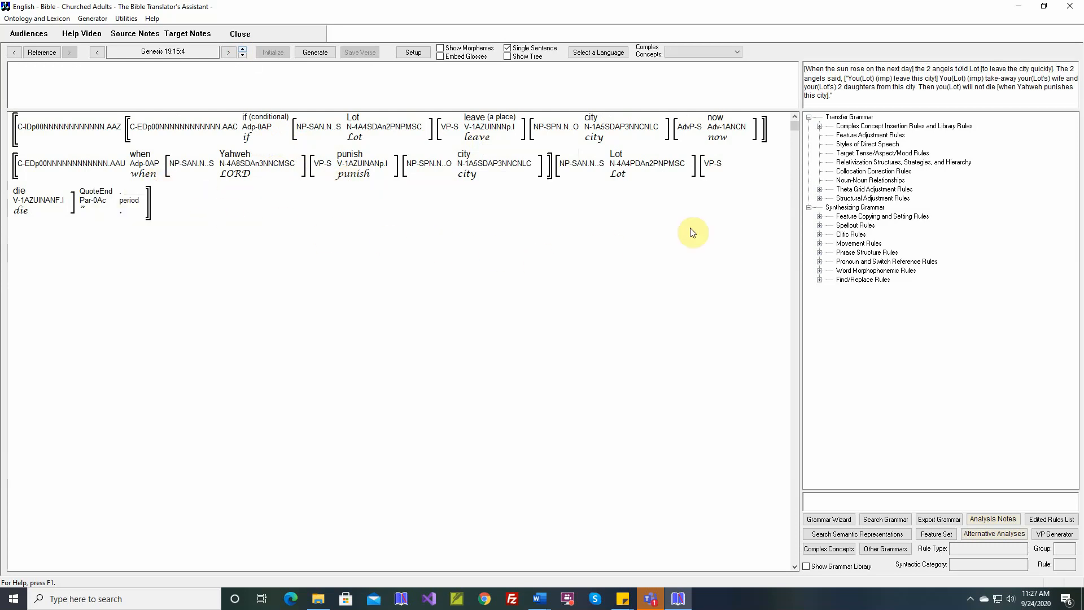
- Create a new spellout rule in the Generic group of the Verbs spellout rules
click(820, 226)
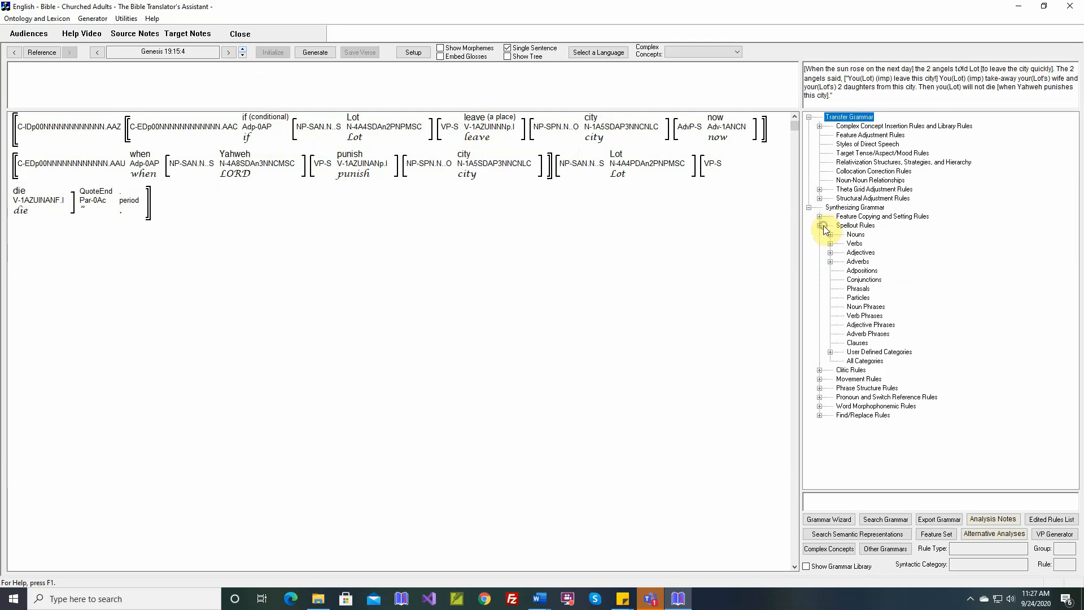
click(831, 243)
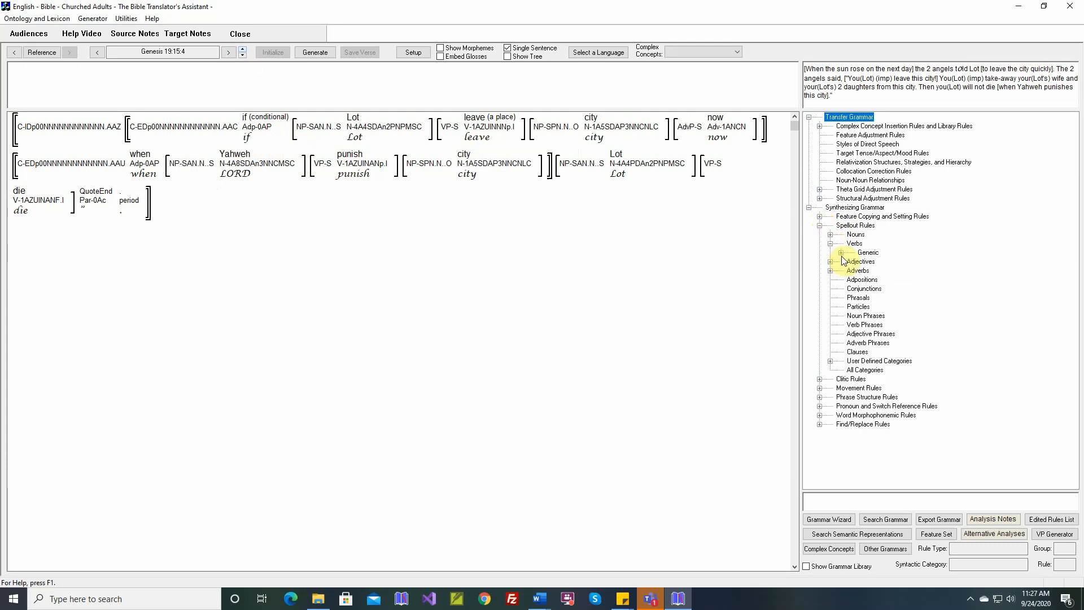
click(841, 253)
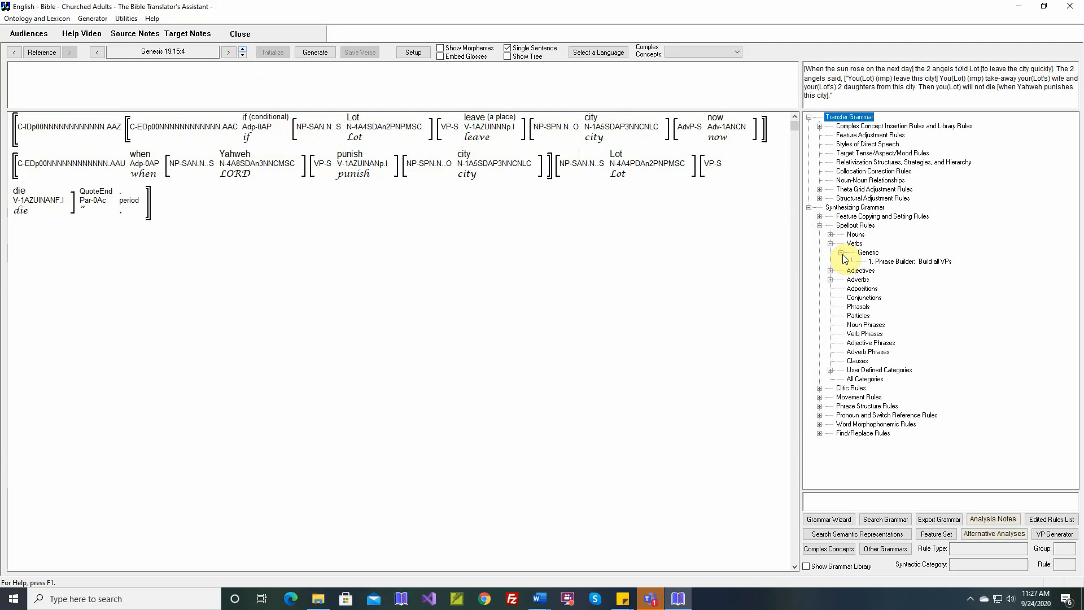
double_click(869, 254)
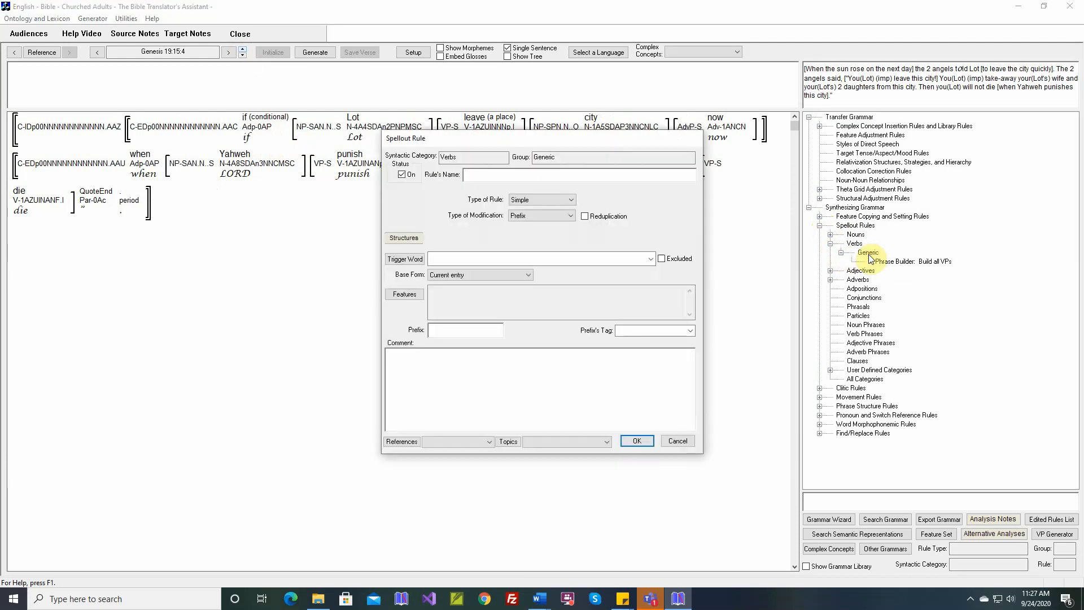
- Name the new rule "Suppletive forms for verbs in Adverbial Clauses" and set its type to Suppletive Forms
text(Sup)
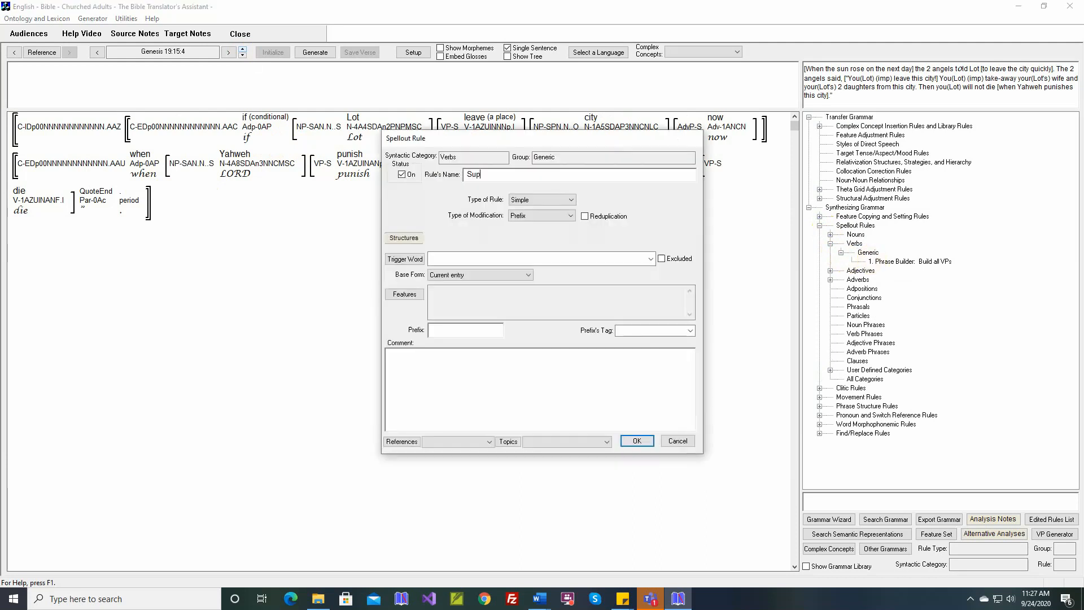
text(pletive form for verbs i)
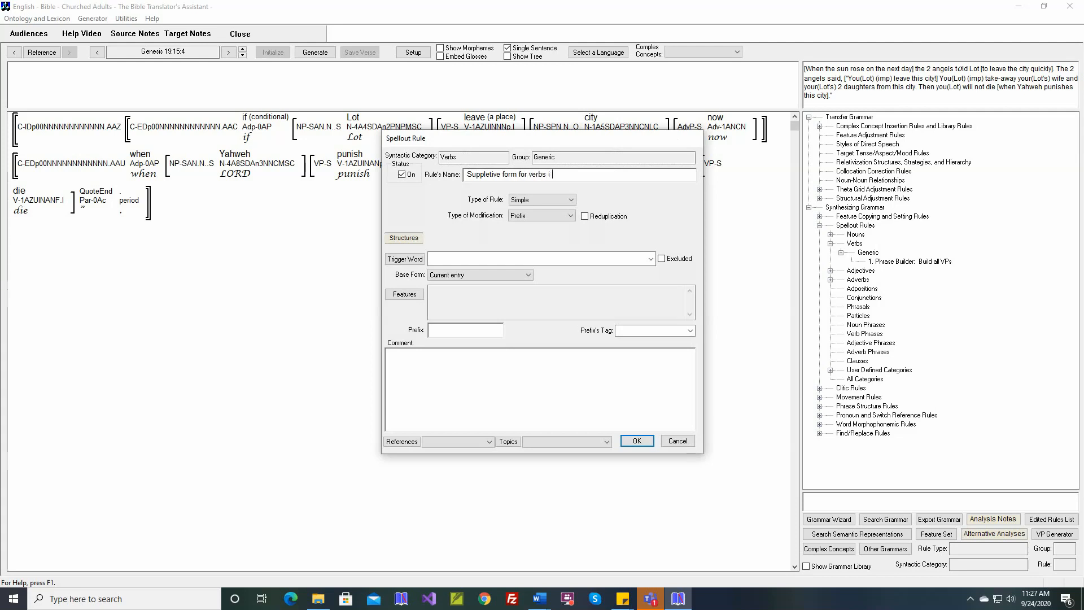
text(n Adverbial Clauses)
click(517, 174)
text(s)
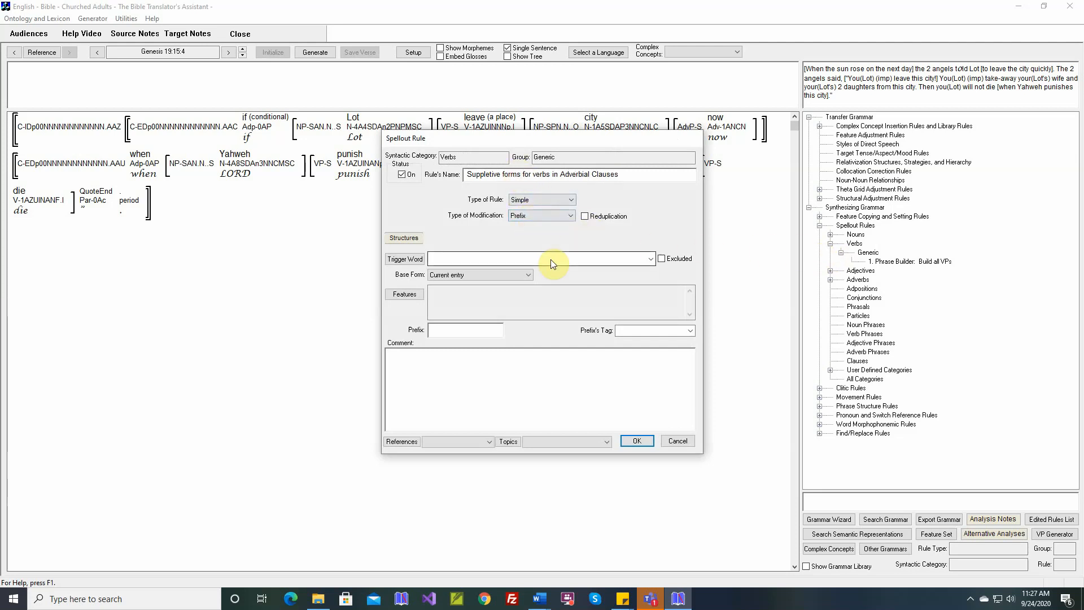
click(546, 201)
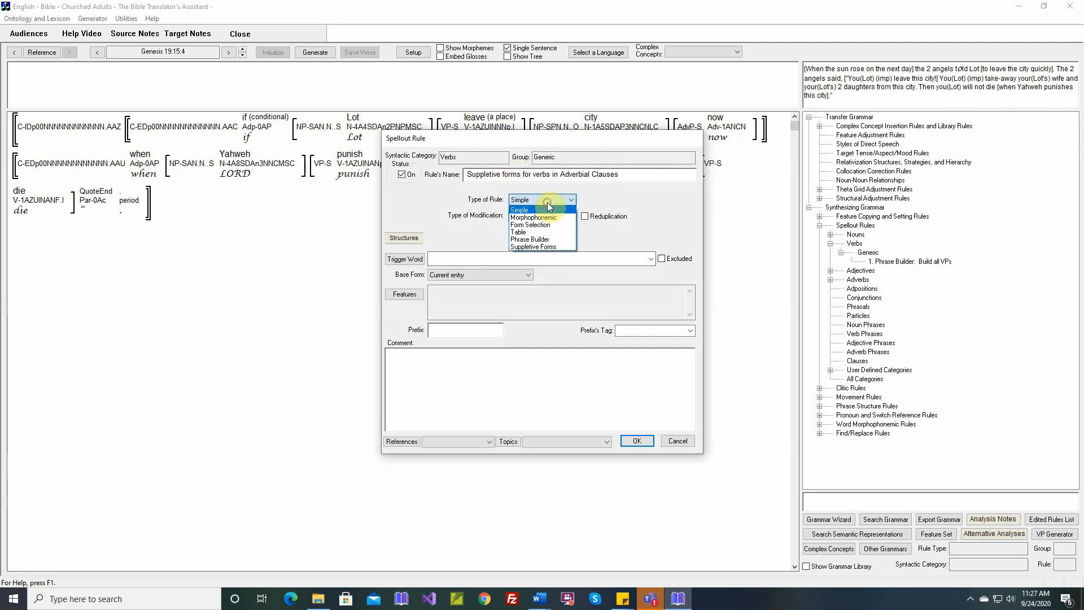
click(529, 247)
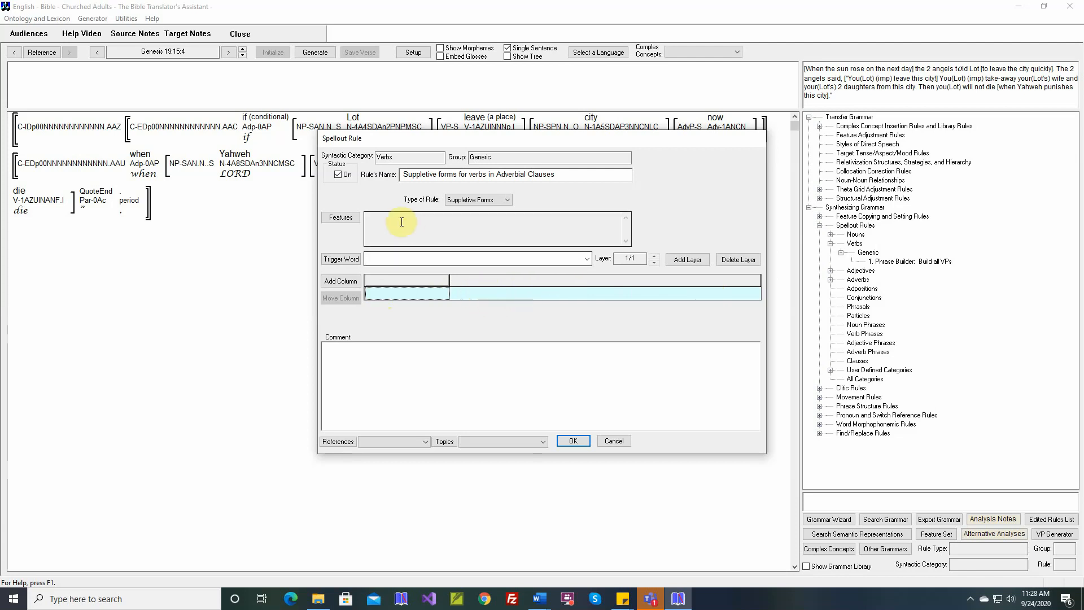
- Restrict the rule to the clause type Event Modifier (Adverbial Clause)
click(348, 219)
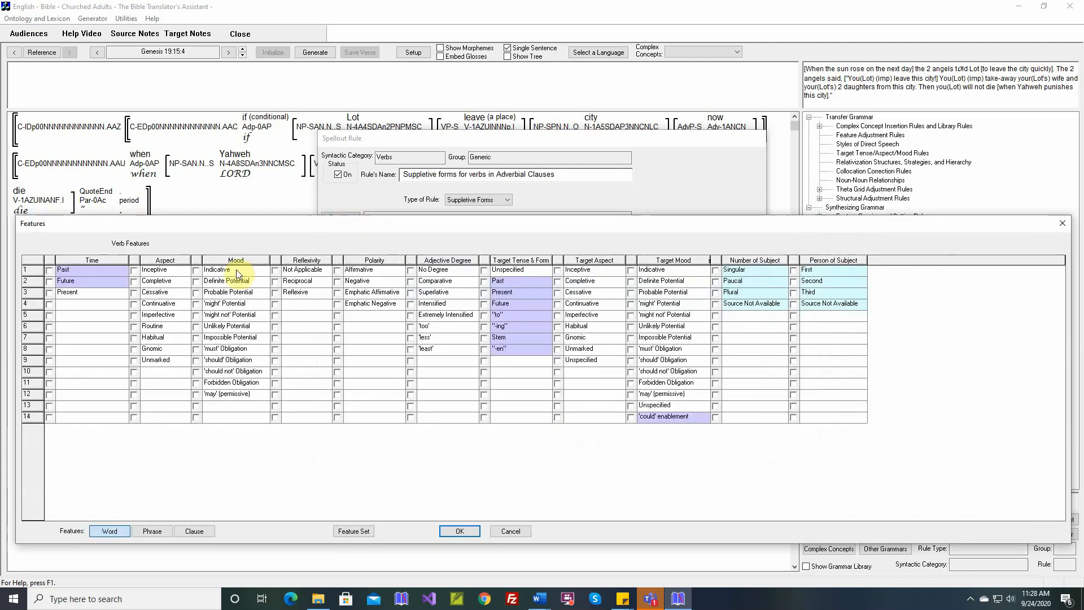
click(197, 532)
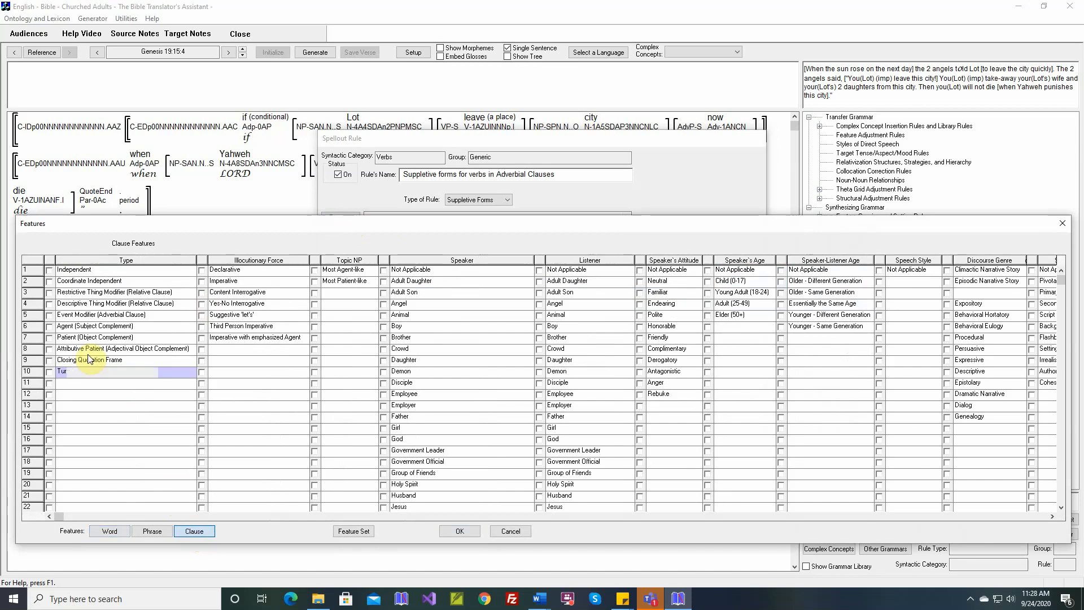
click(49, 314)
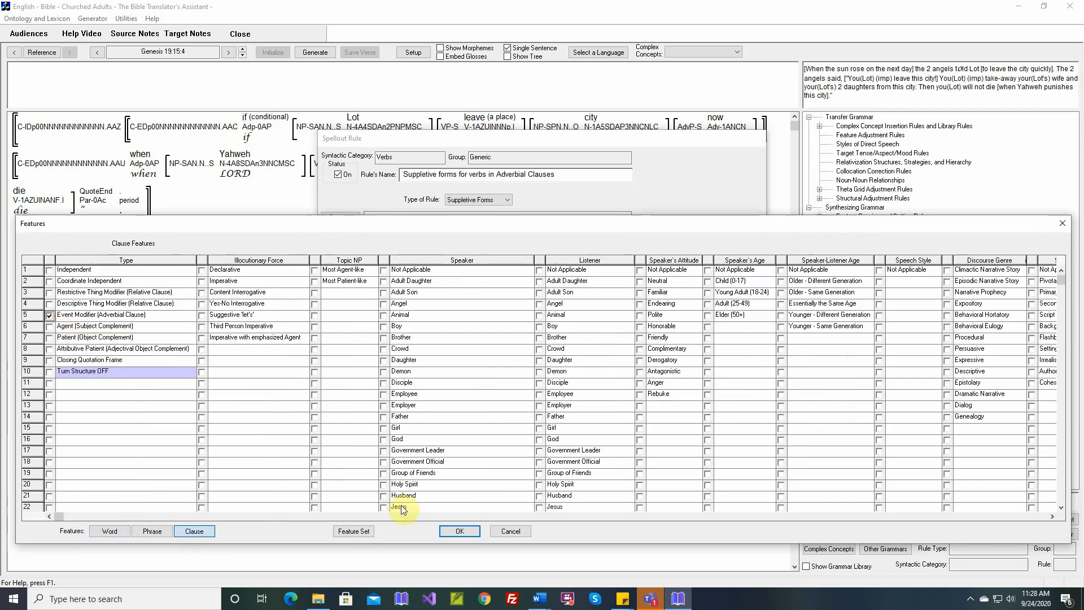
click(447, 531)
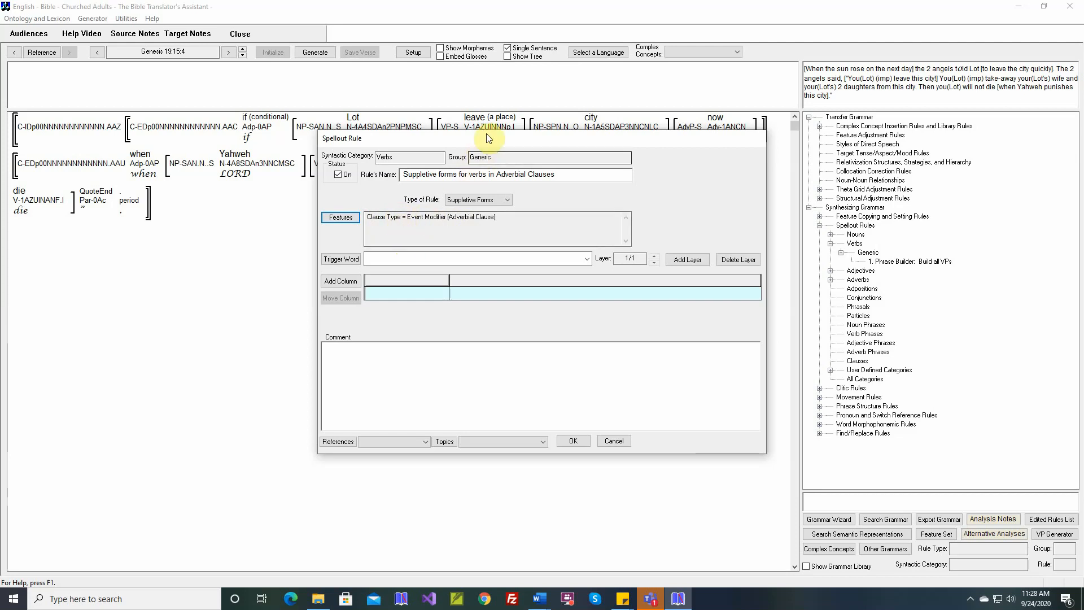
- Choose the verb "leave" (to leave) as the trigger word for the rule's first layer
drag(482, 138, 475, 210)
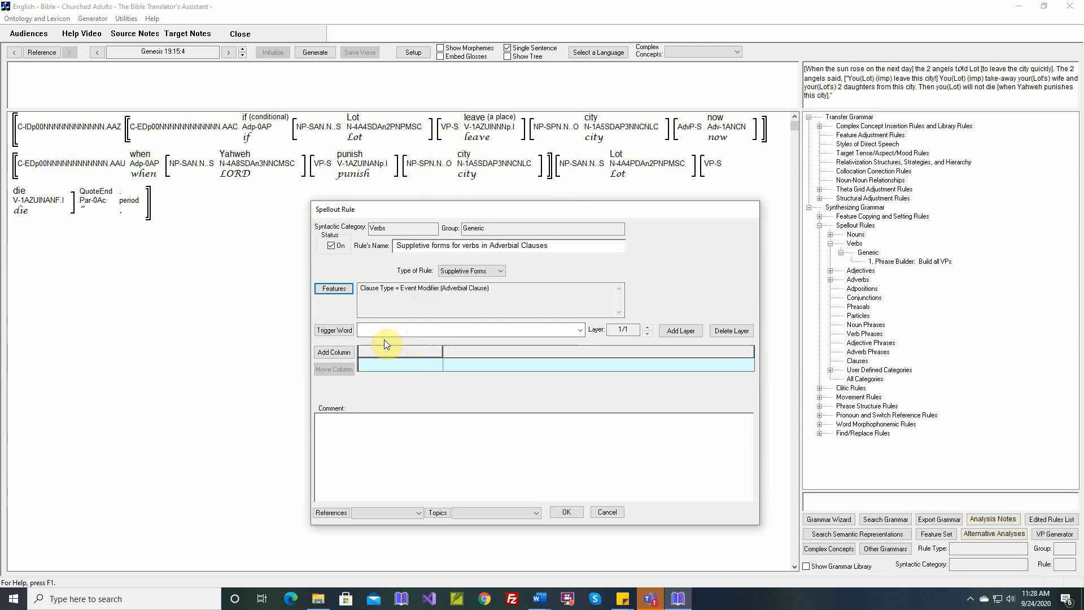
click(344, 332)
click(413, 373)
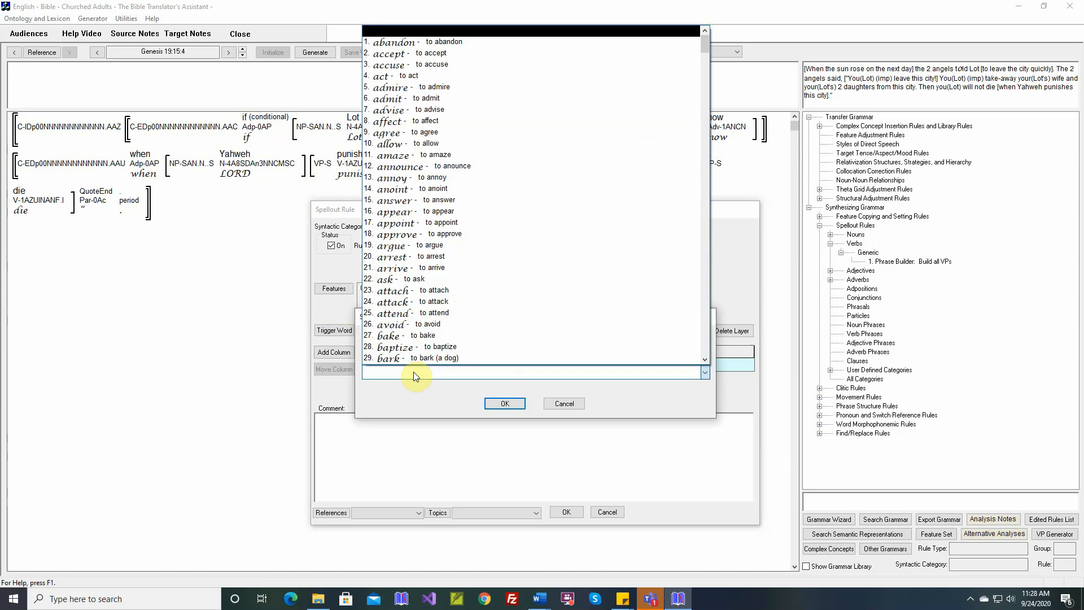
key(l)
scroll(414, 372, down, 4)
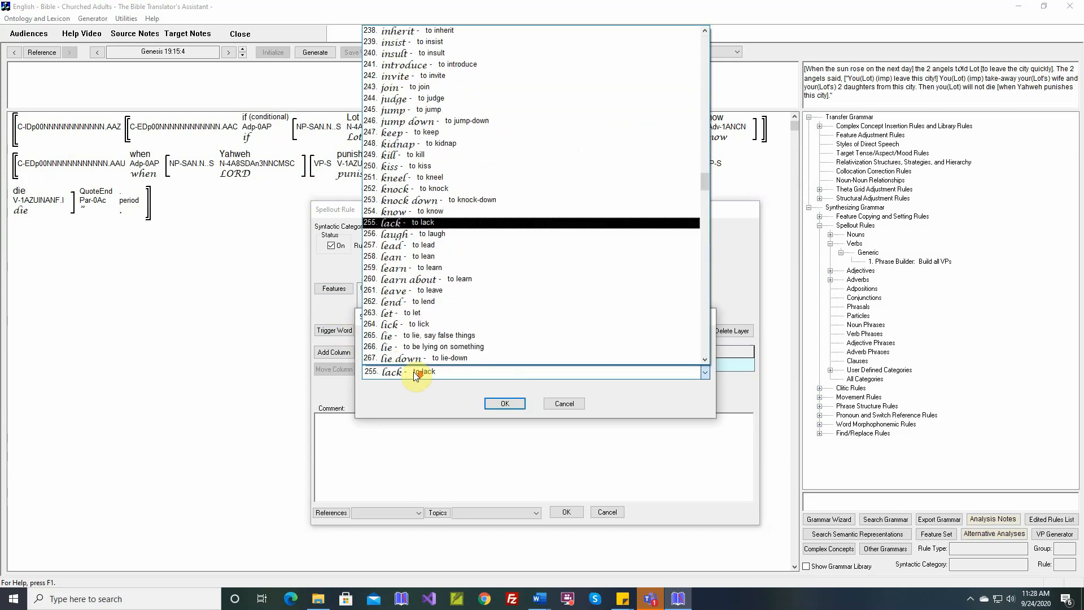
click(425, 291)
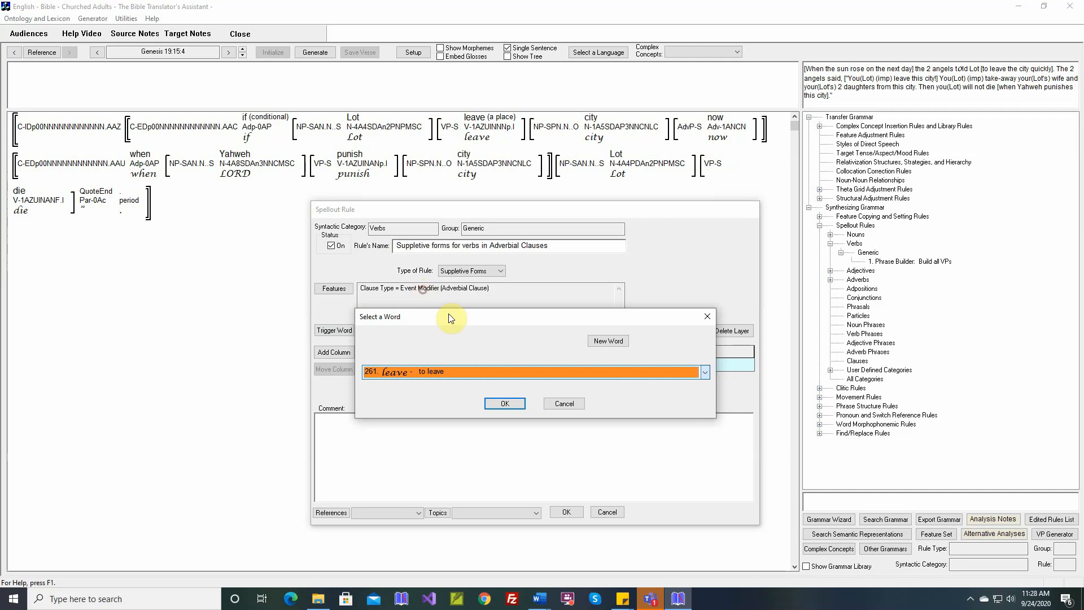
click(505, 404)
- Define the first column of the "leave" layer with the adverbial clause type Counterfactual (if-C)
mouse_move(473, 140)
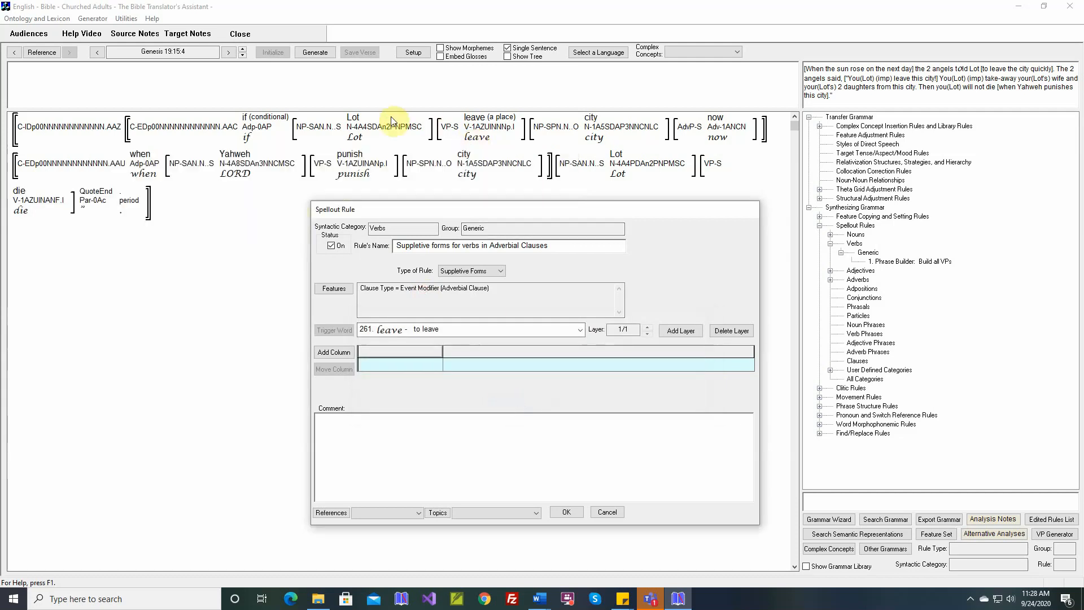
mouse_move(253, 125)
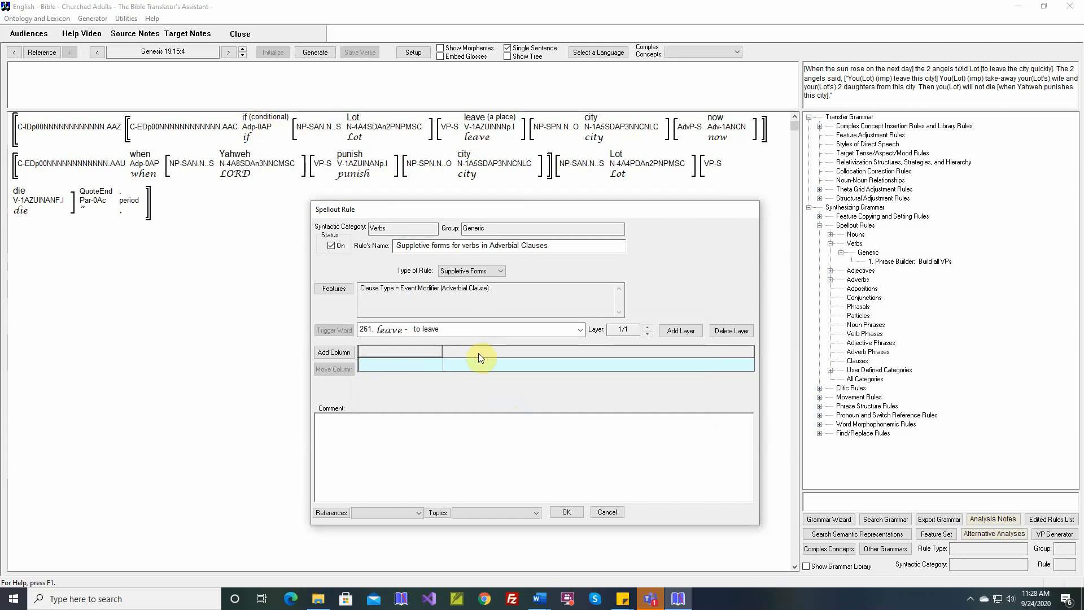
double_click(405, 352)
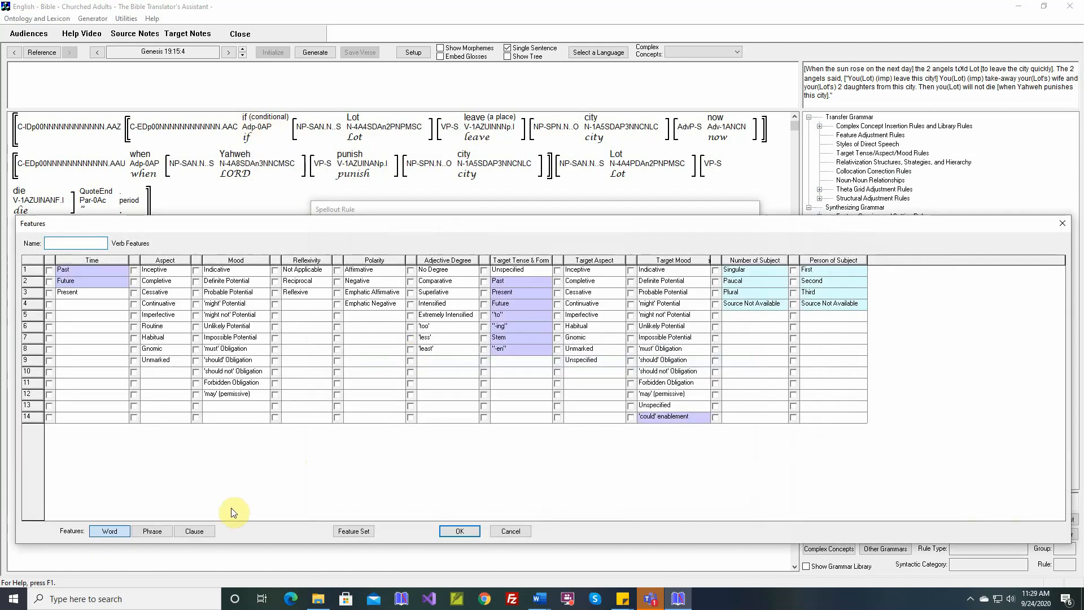
click(208, 531)
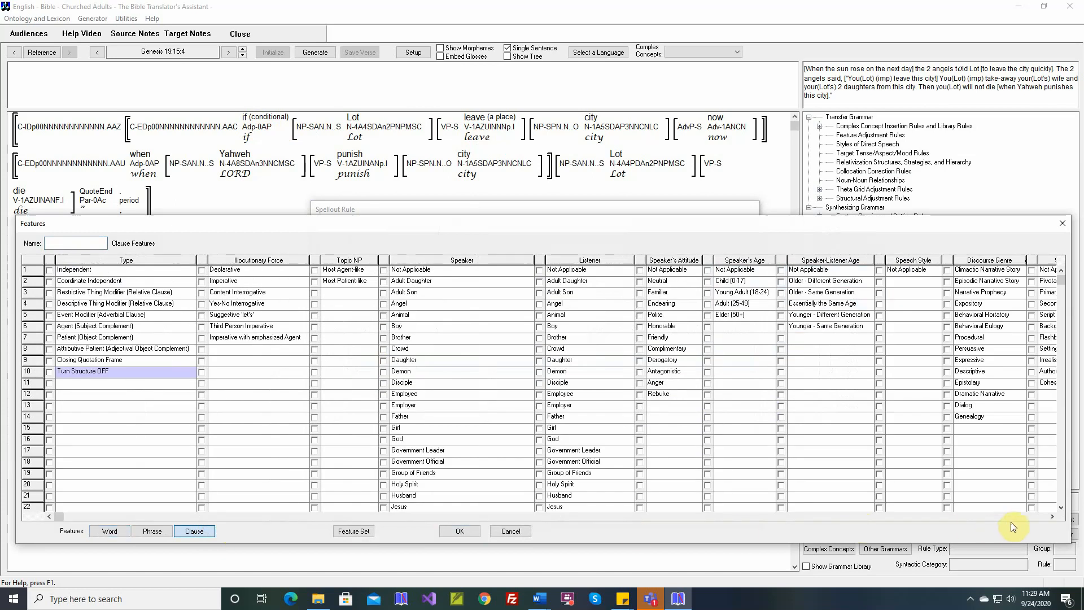
click(1017, 523)
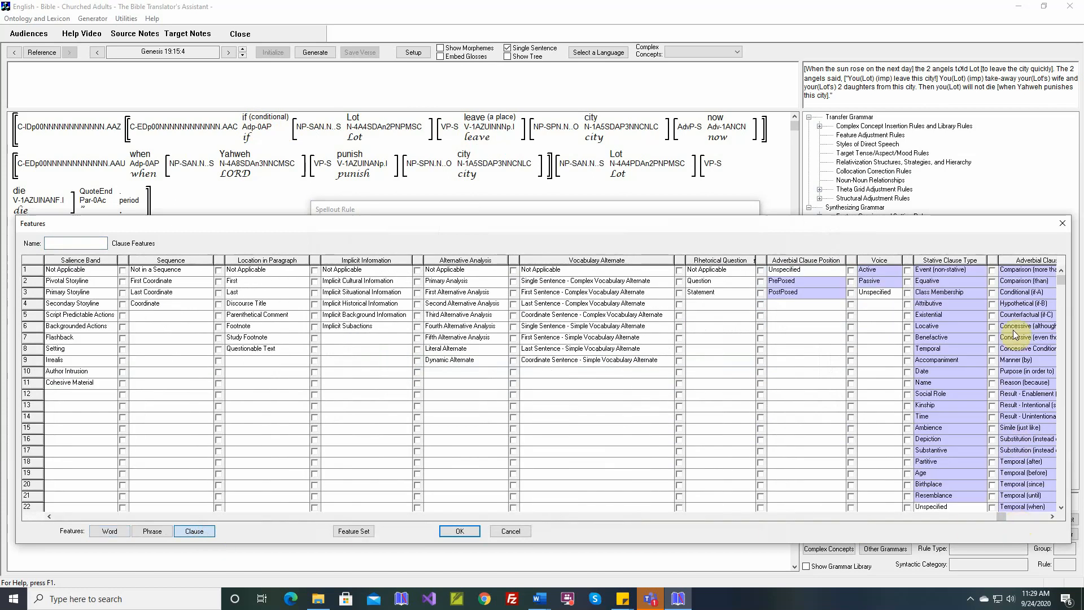
click(1015, 316)
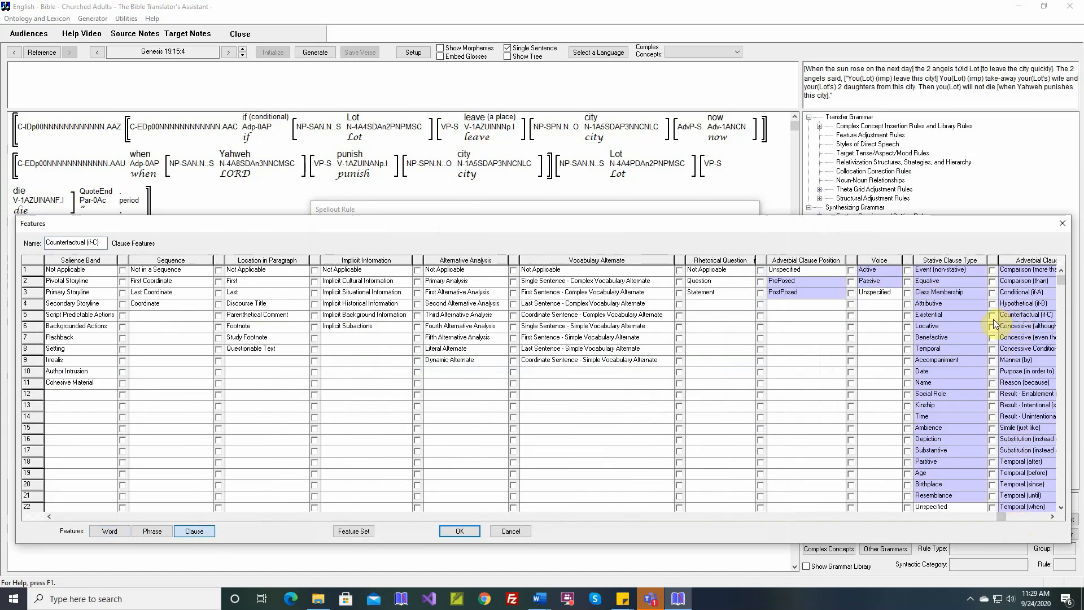
click(993, 315)
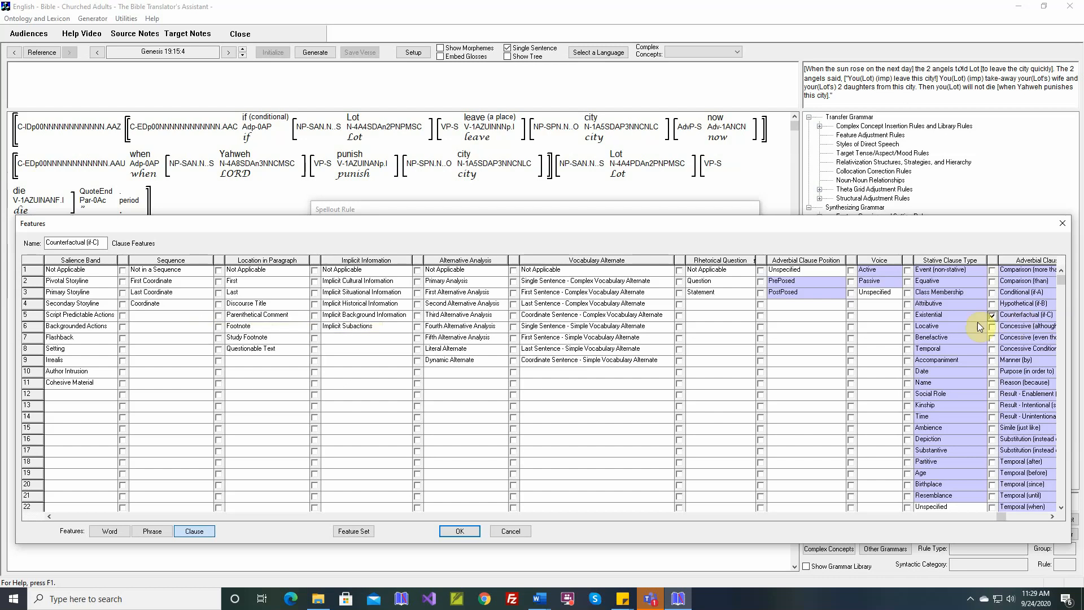
click(475, 532)
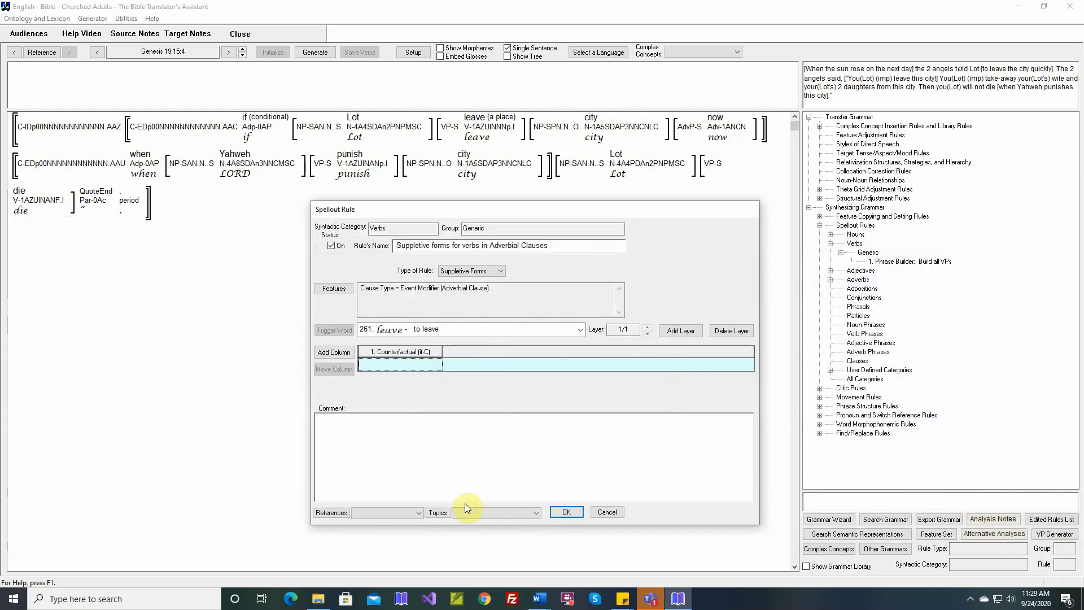
- Enter the suppletive form "ifCleave" for "leave" in the Counterfactual (if-C) column
double_click(415, 368)
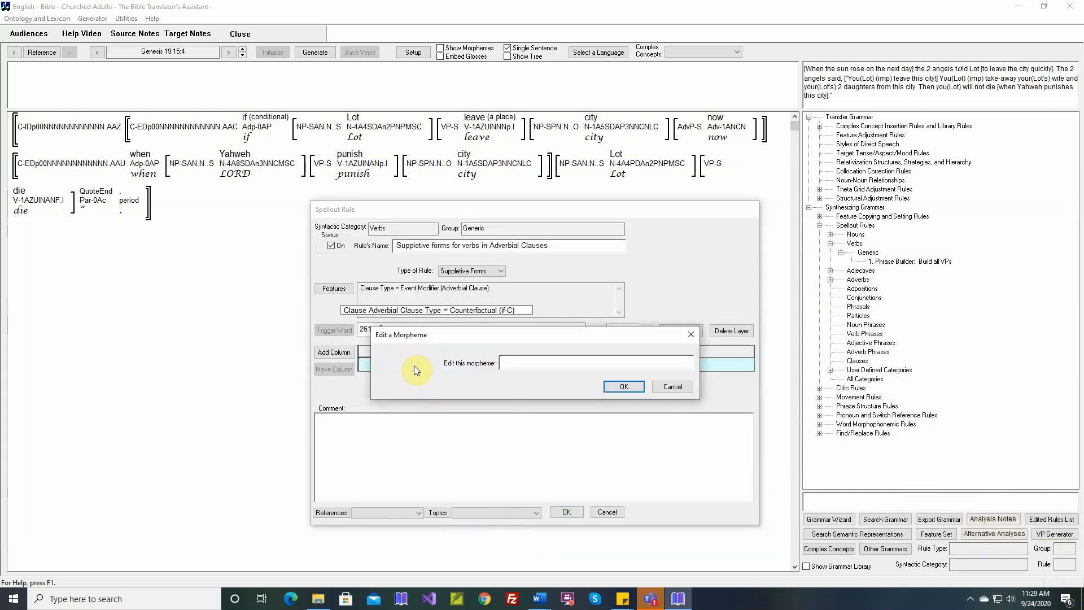
text(Cleave)
key(Return)
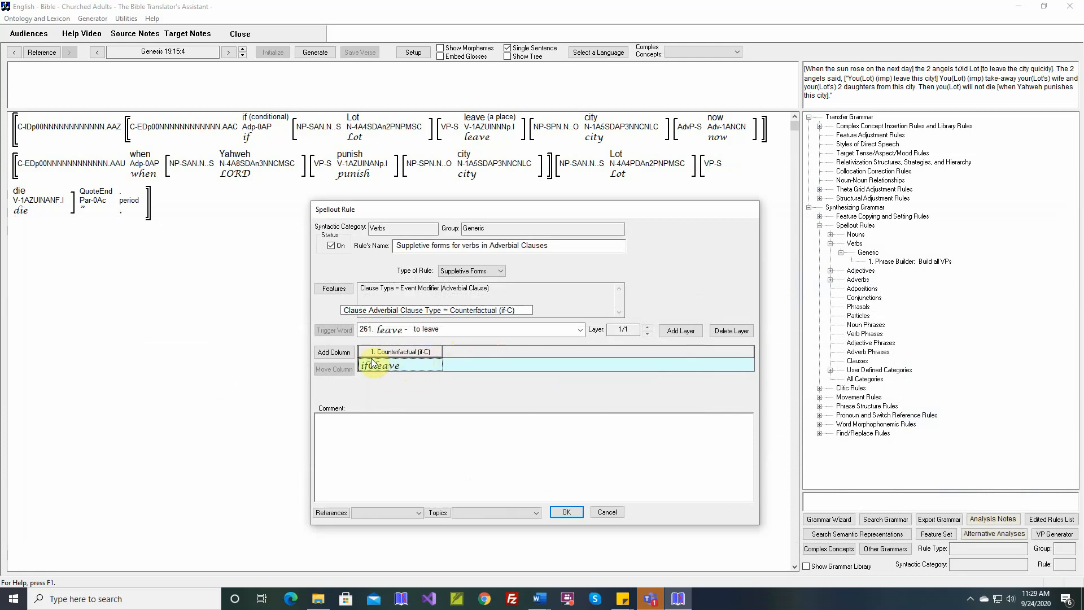
- Add a second column to the "leave" layer for the adverbial clause type Hypothetical (if-B)
click(336, 353)
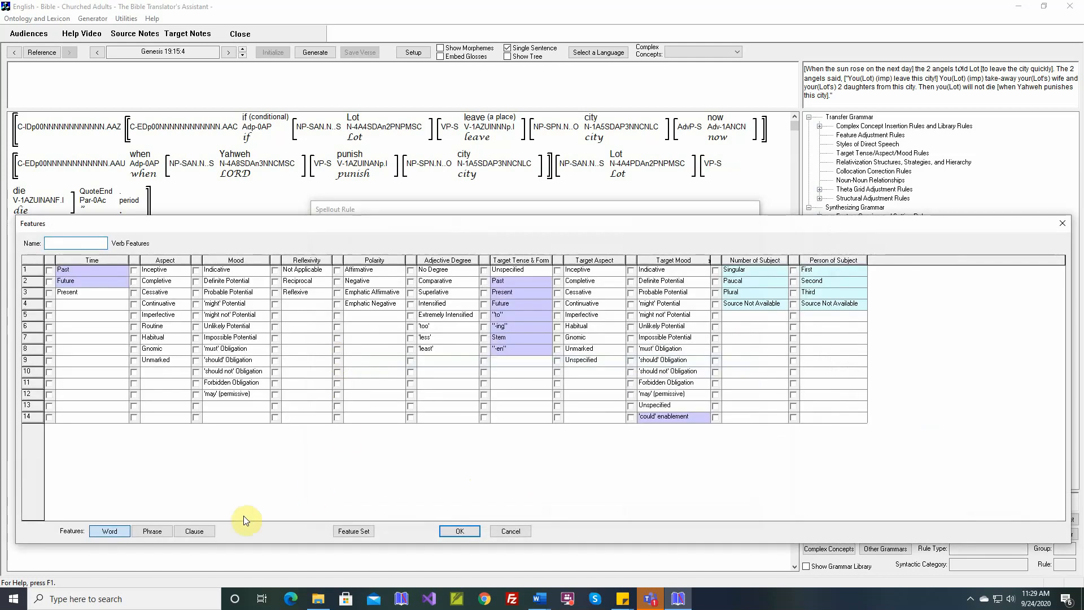
click(198, 531)
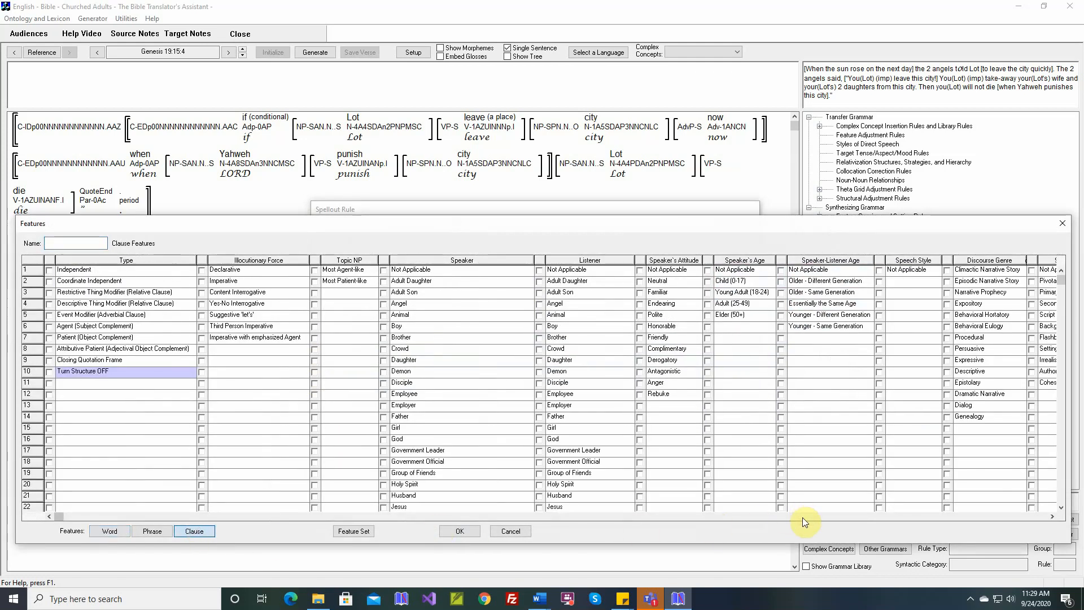
click(802, 516)
click(1020, 309)
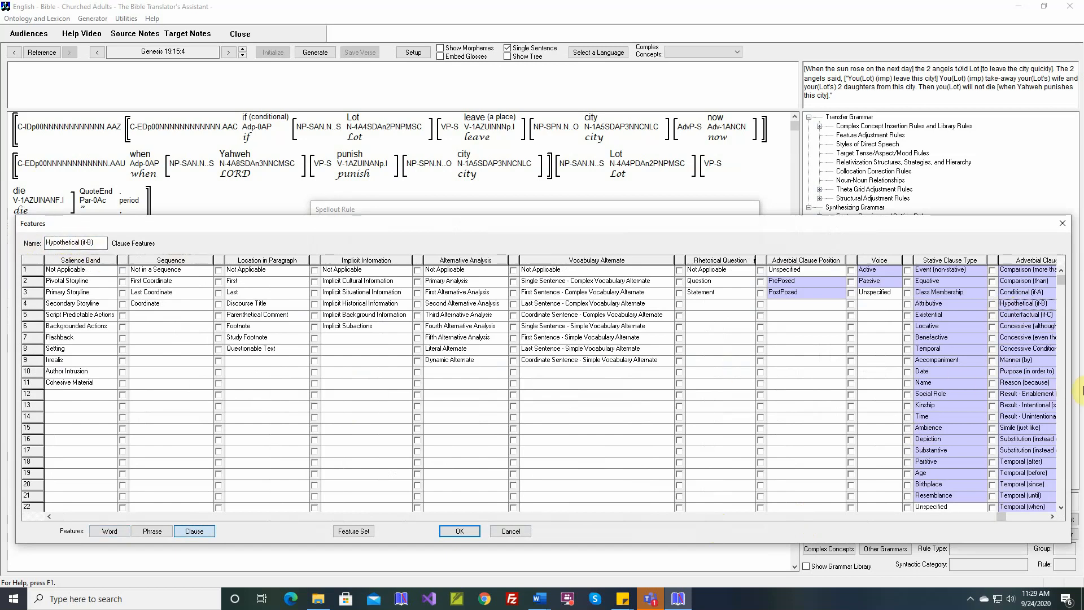
click(993, 304)
click(471, 531)
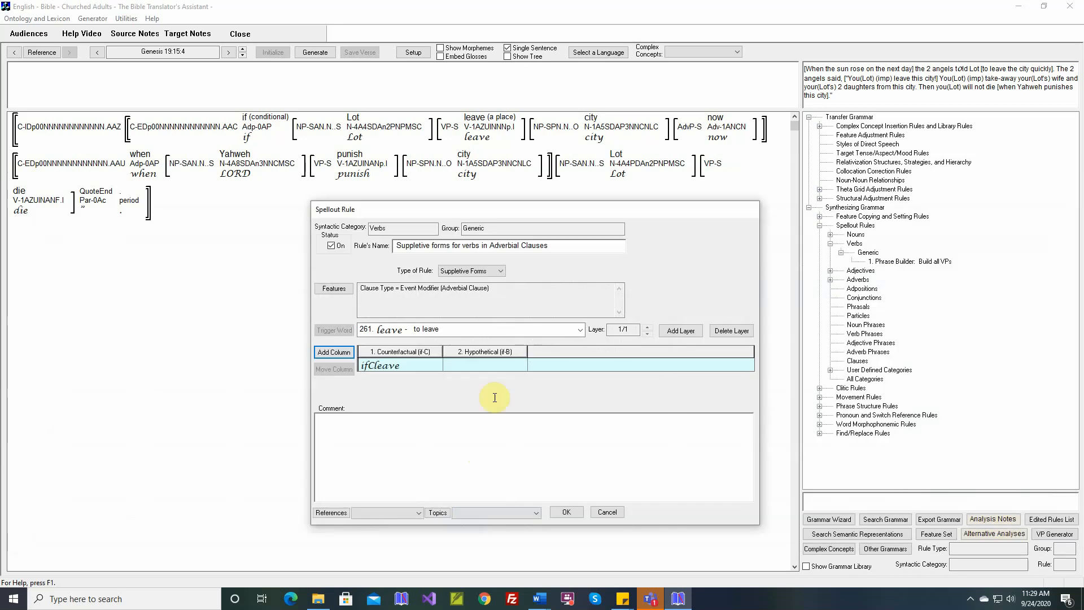
- Enter the suppletive form "ifBleave" for "leave" in the Hypothetical (if-B) column
double_click(500, 366)
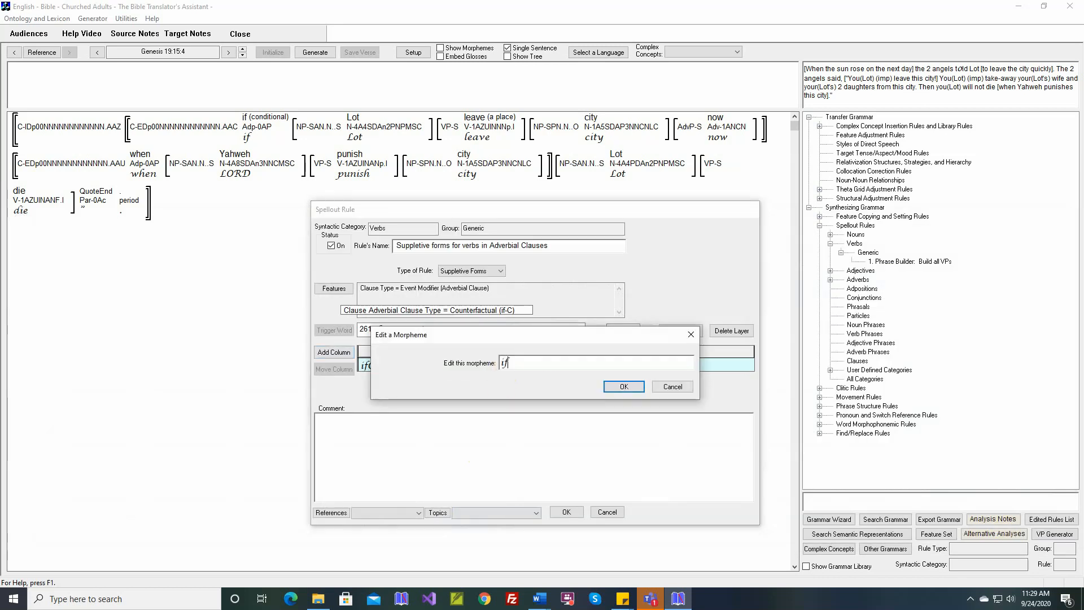
text(ifBleave)
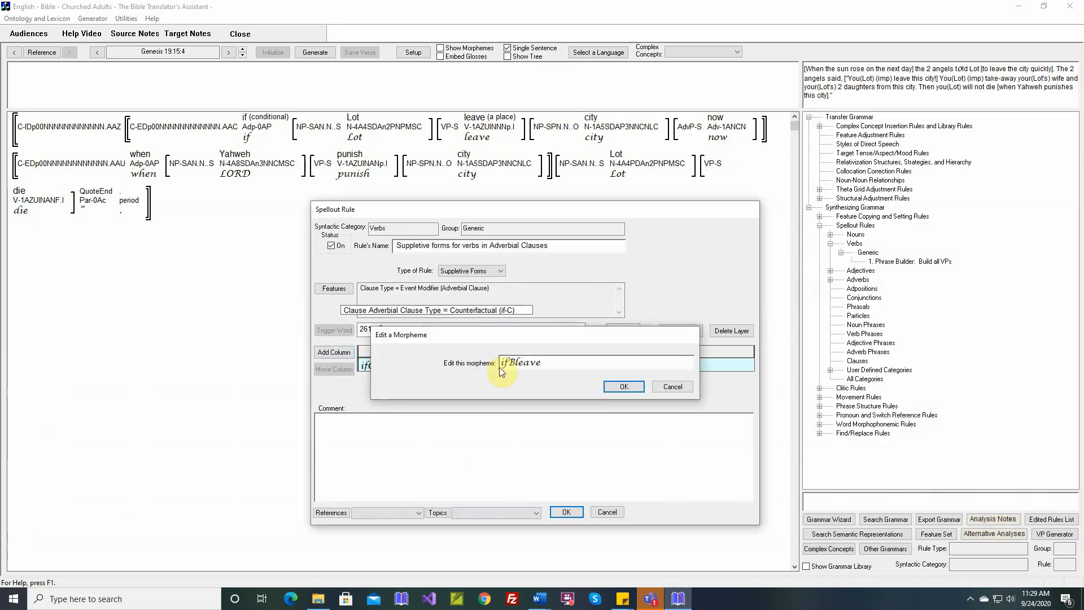
click(622, 386)
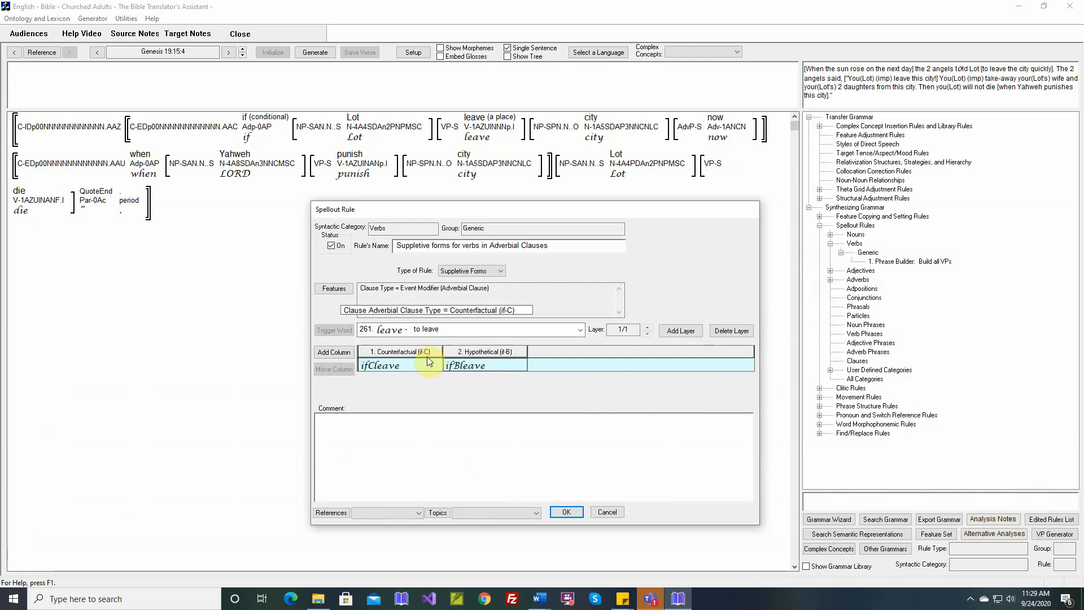
- Add a third column to the "leave" layer for the adverbial clause type Conditional (if-A)
mouse_move(481, 142)
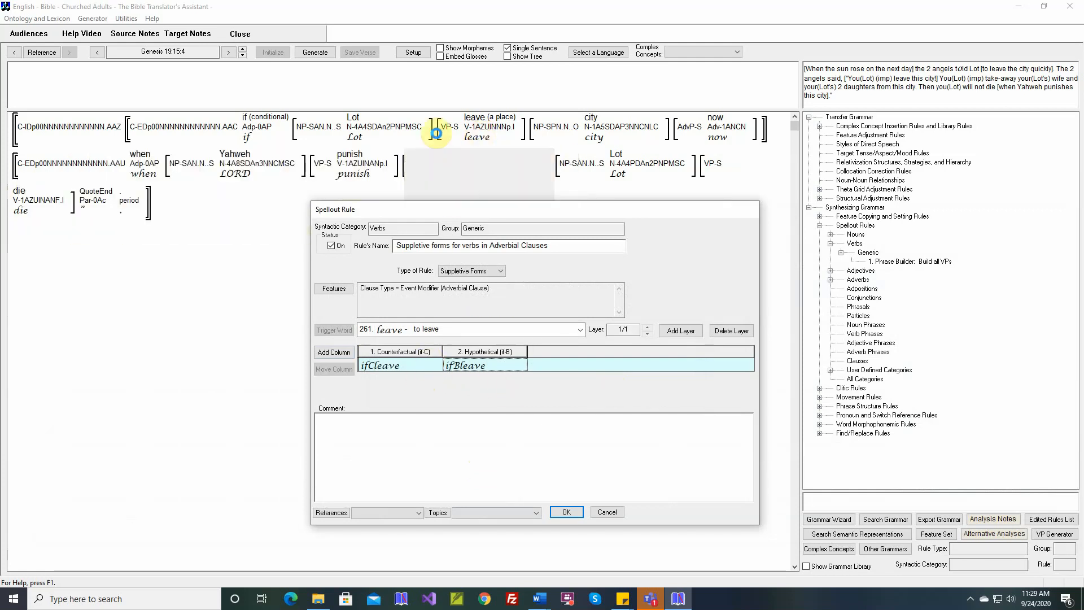
mouse_move(260, 129)
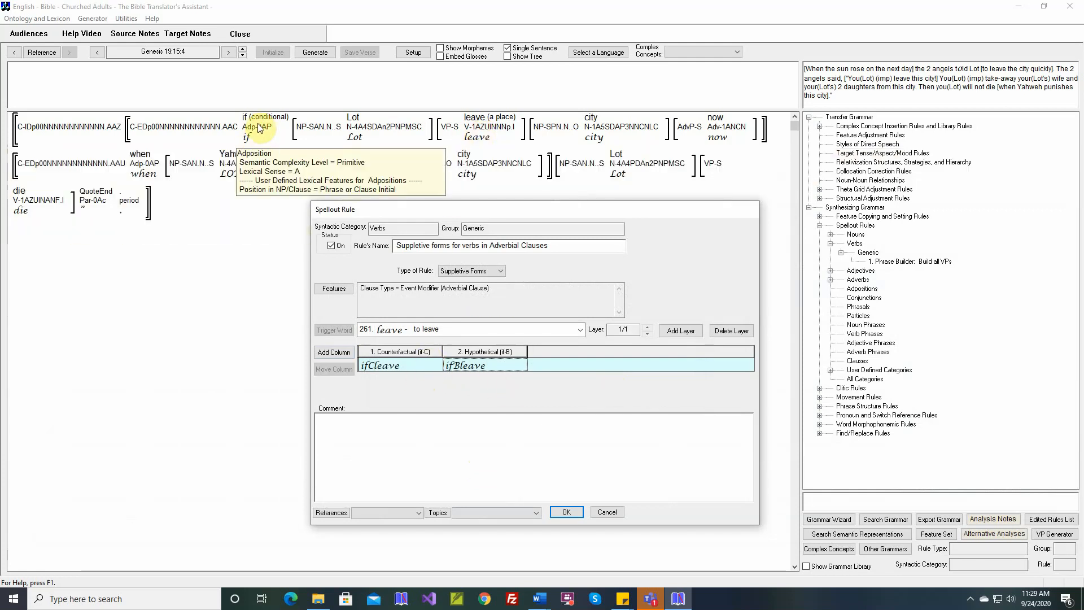
click(336, 351)
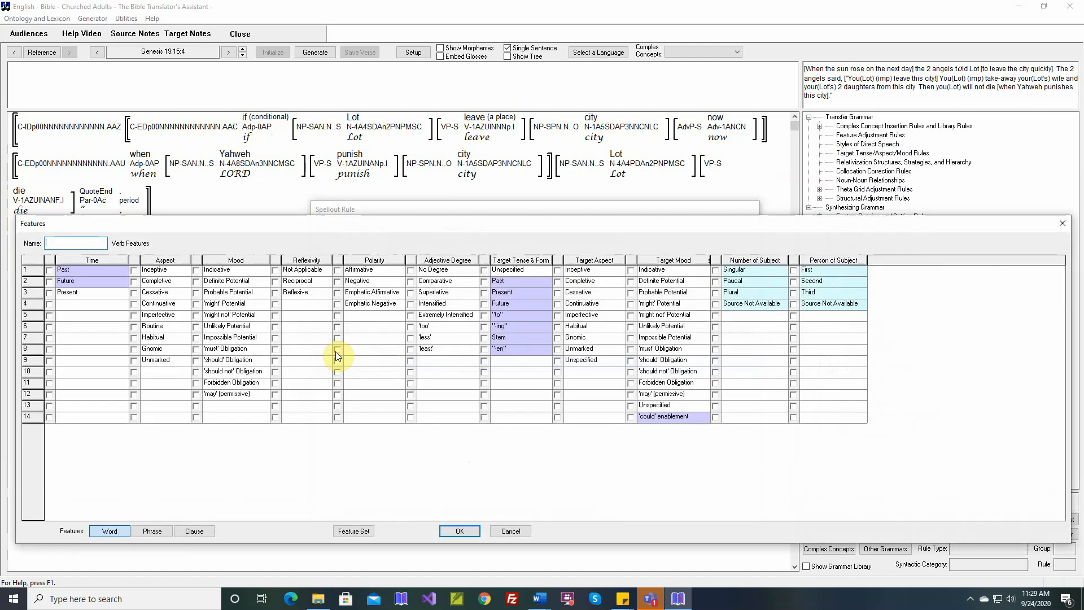
click(194, 531)
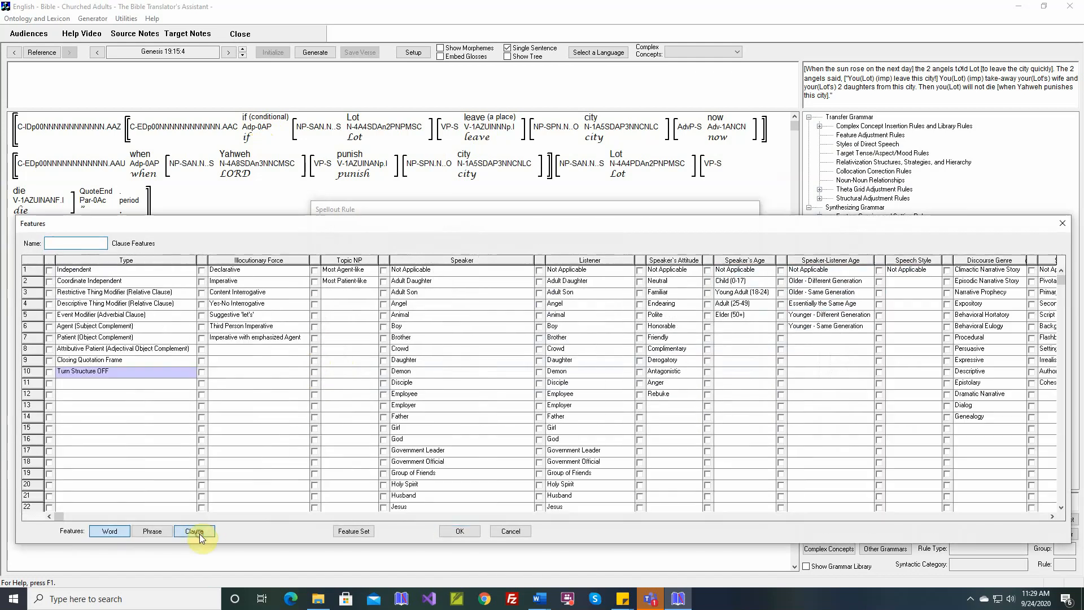
click(940, 517)
click(1023, 292)
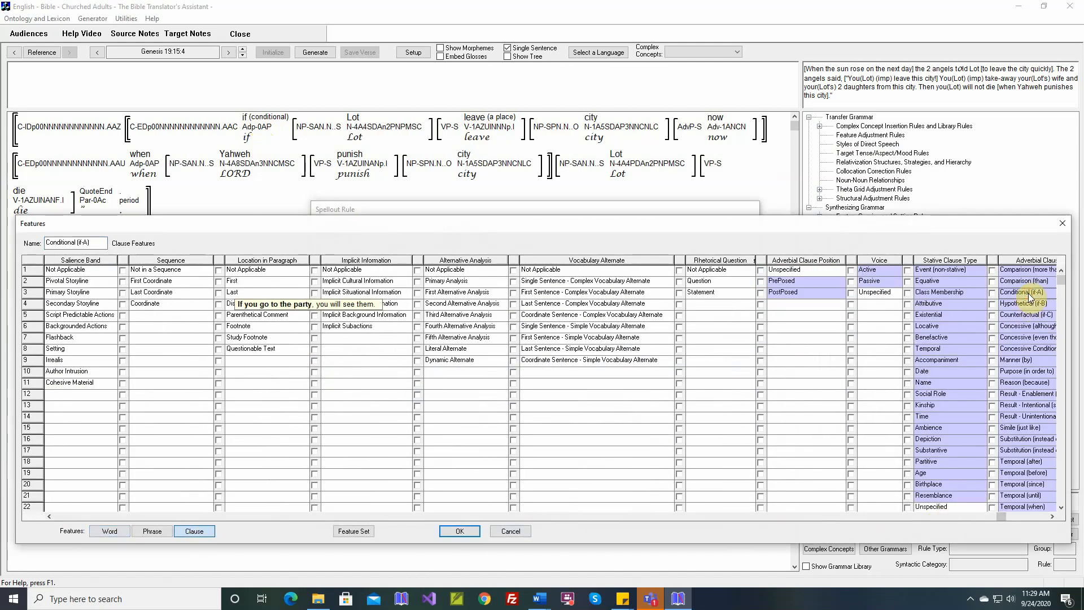
click(993, 293)
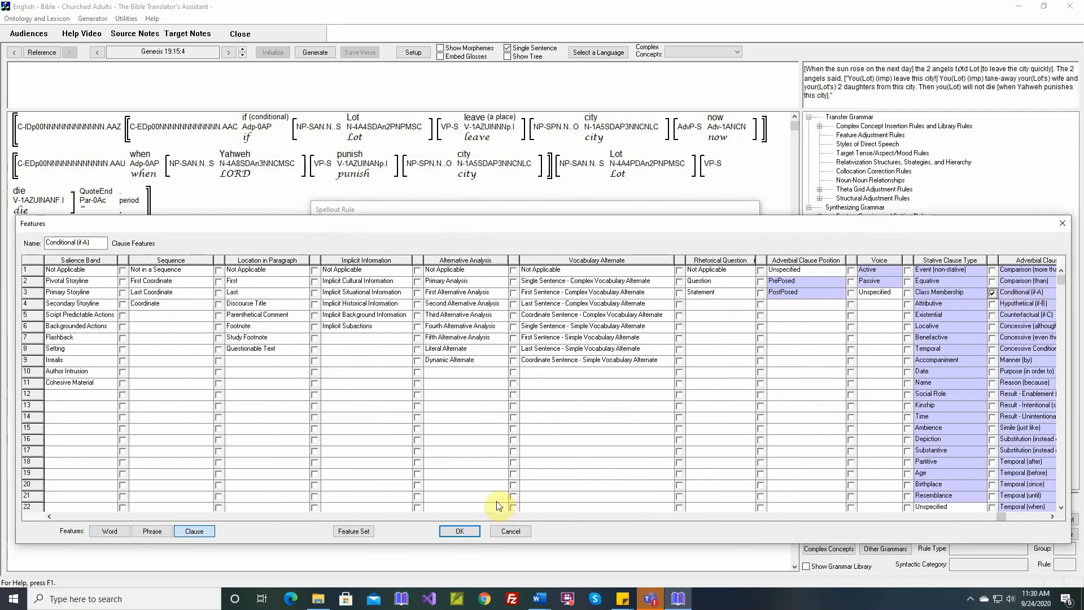
click(460, 531)
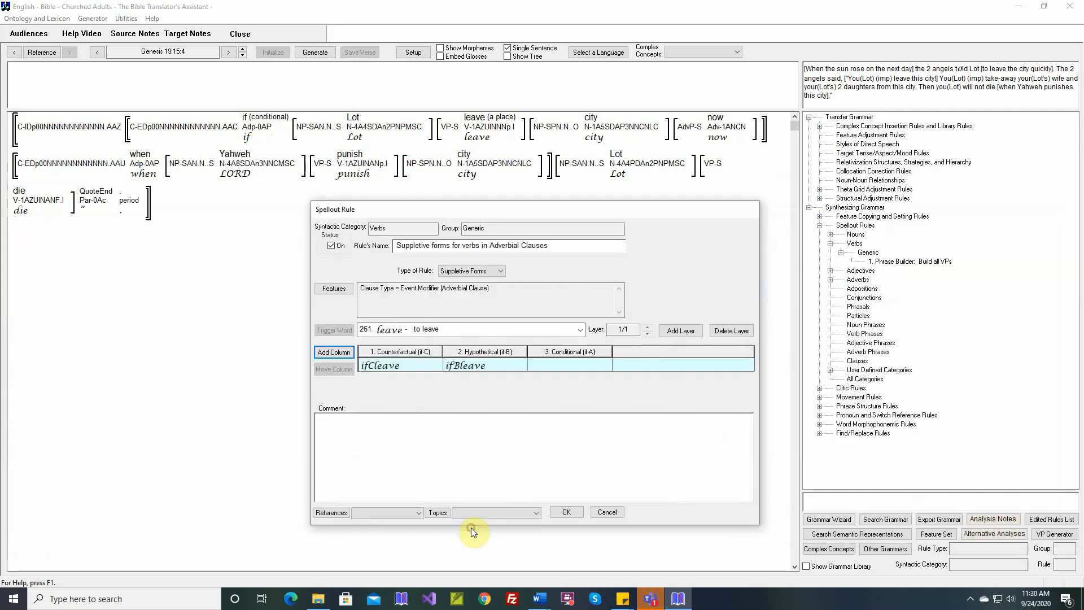
- Enter the suppletive form "ifAleave" for "leave" in the Conditional (if-A) column
double_click(564, 365)
text(ifAleae)
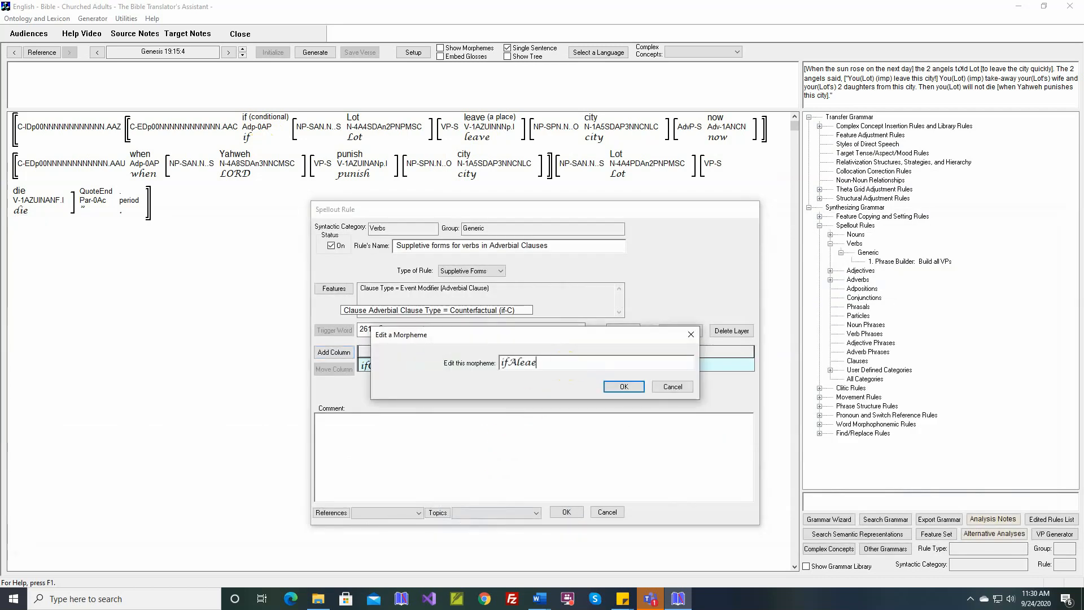
key(BackSpace)
text(ve)
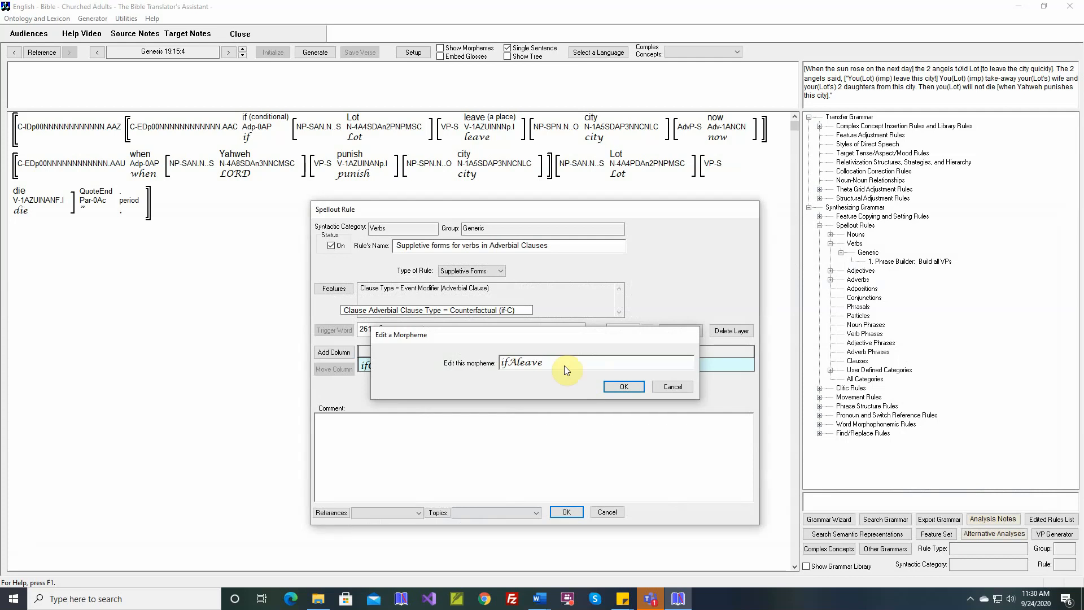
key(Return)
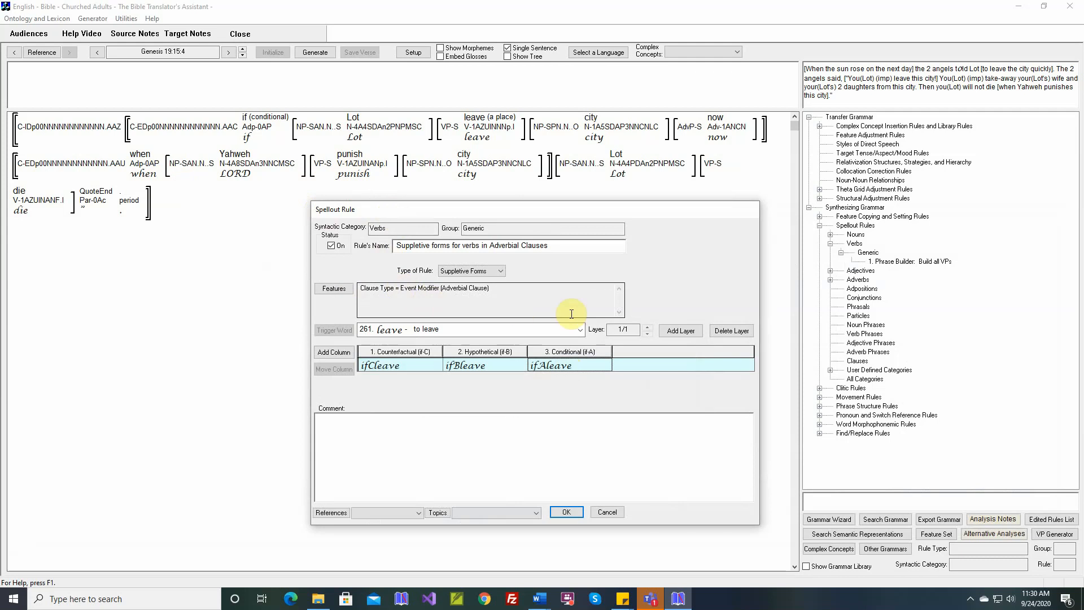
- Add a second layer to the rule with the verb "punish" (to punish) as its trigger word
click(678, 332)
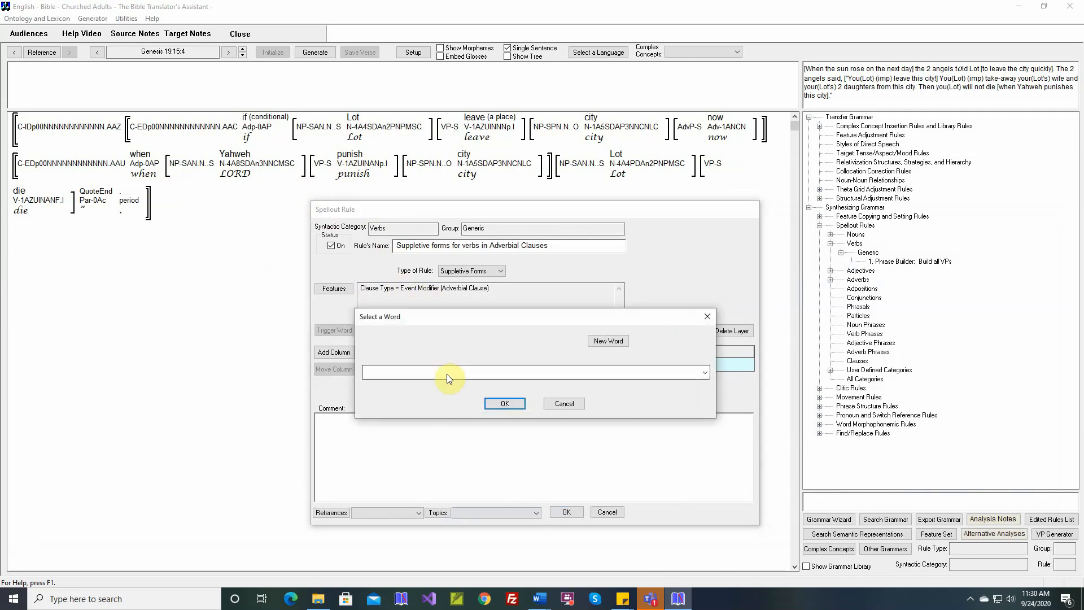
click(446, 374)
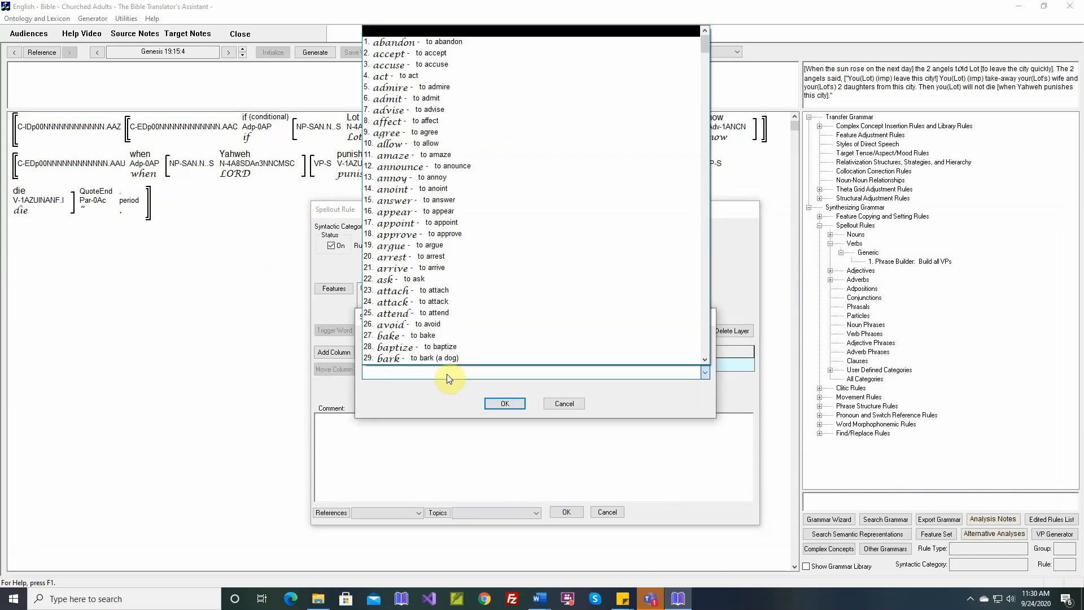
key(p)
scroll(446, 374, down, 4)
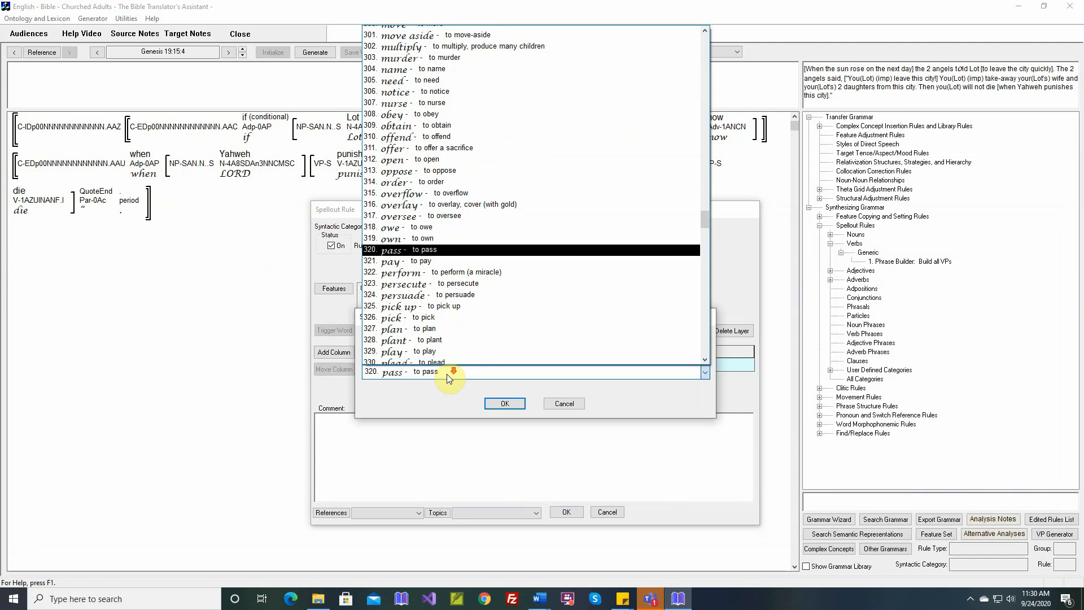
scroll(446, 374, down, 7)
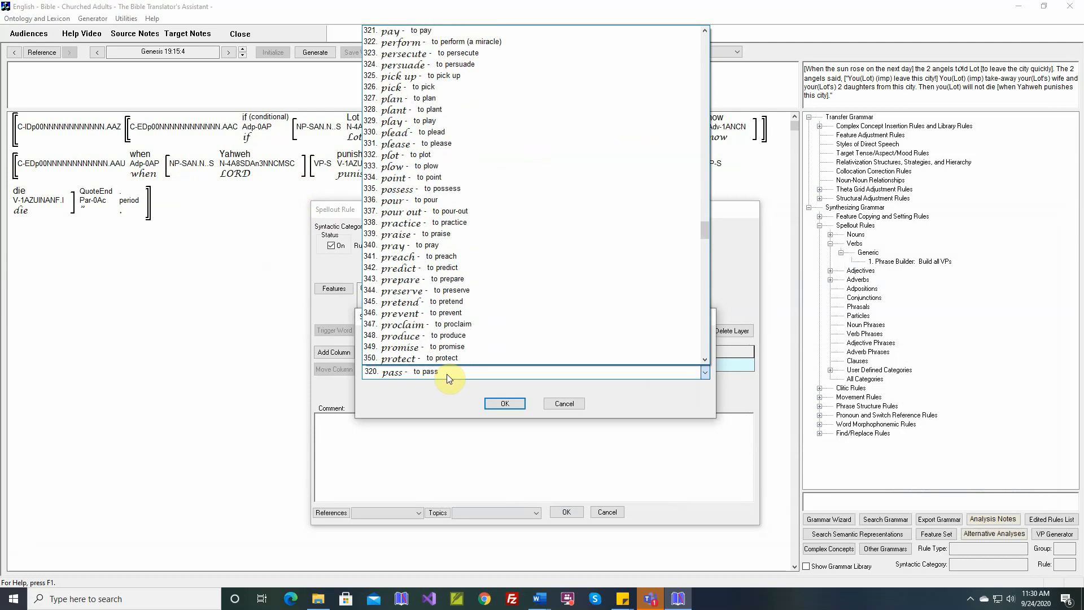
scroll(446, 374, down, 3)
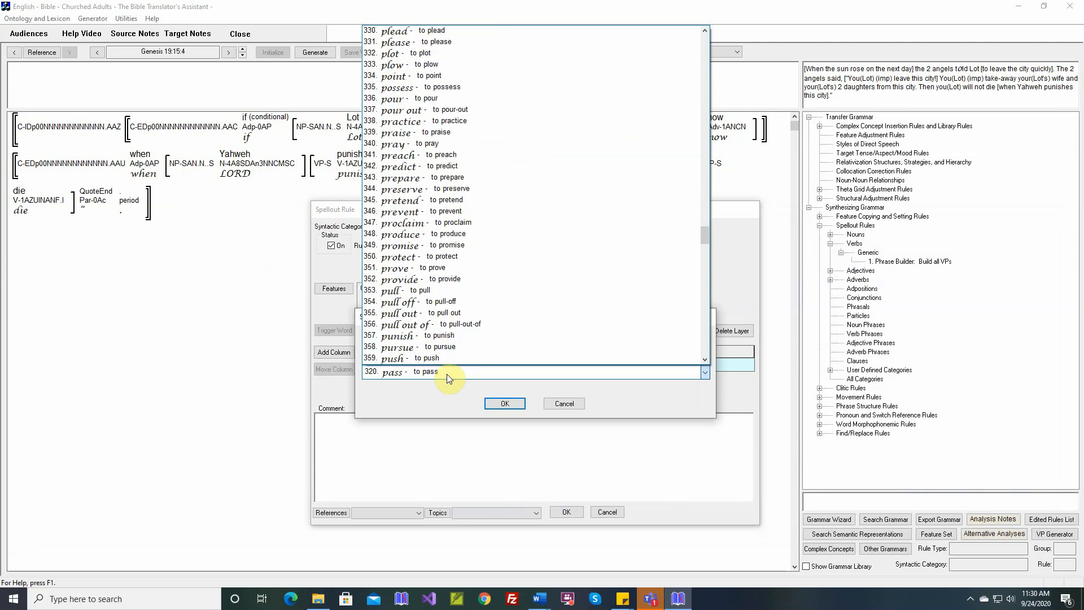
click(441, 335)
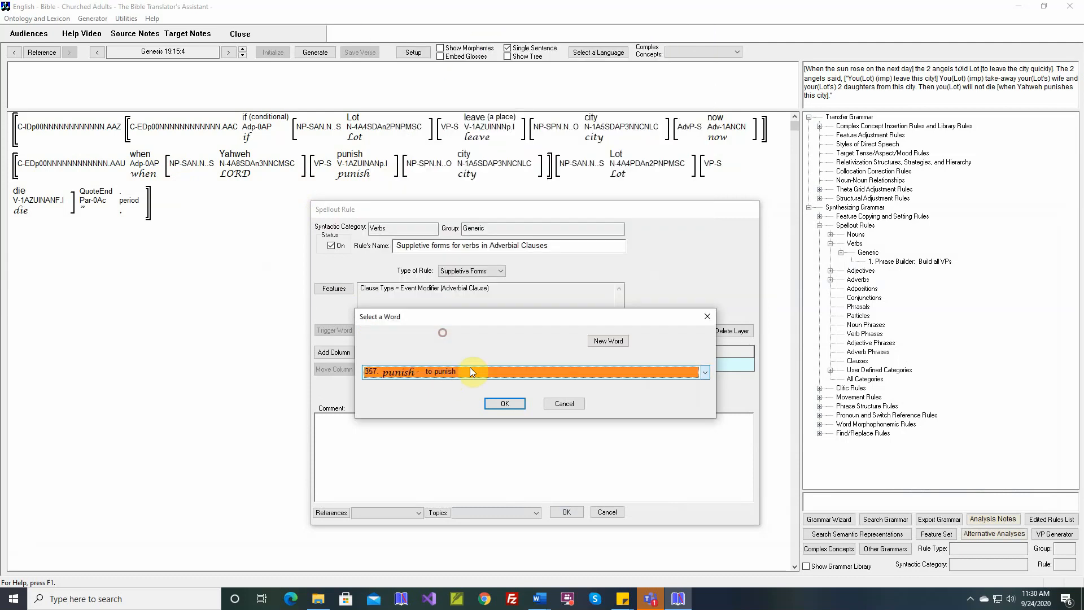
click(500, 403)
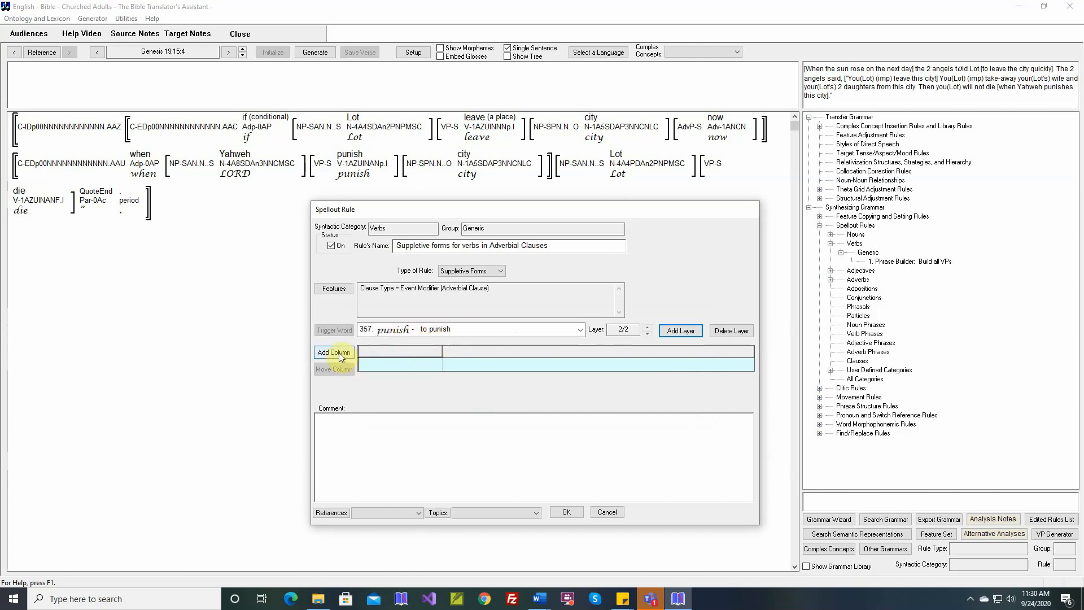
- Set the column of the "punish" layer to the adverbial clause type Temporal (when)
double_click(404, 354)
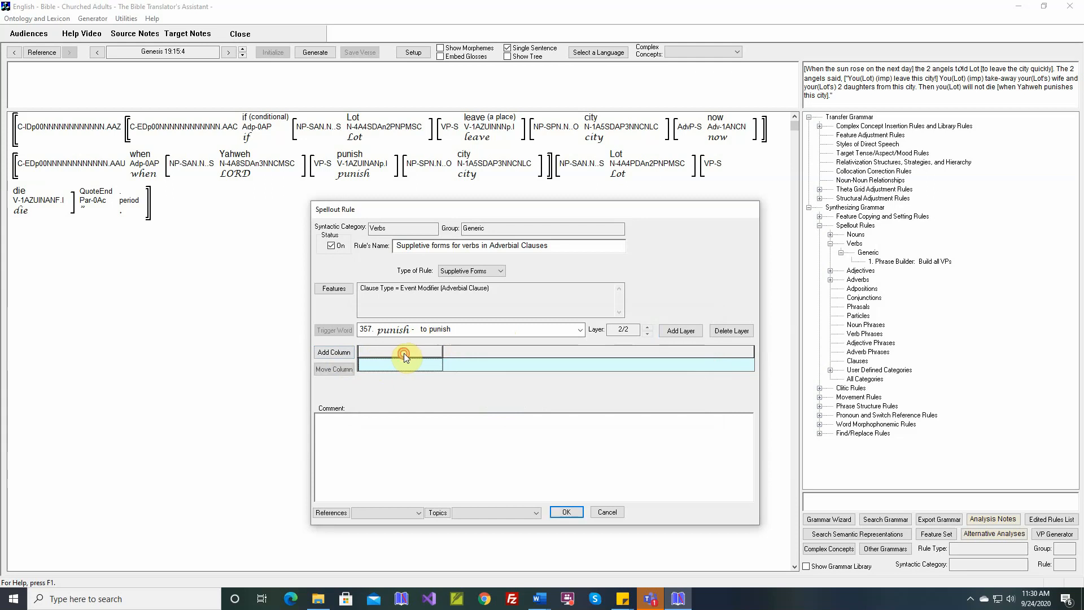
click(194, 531)
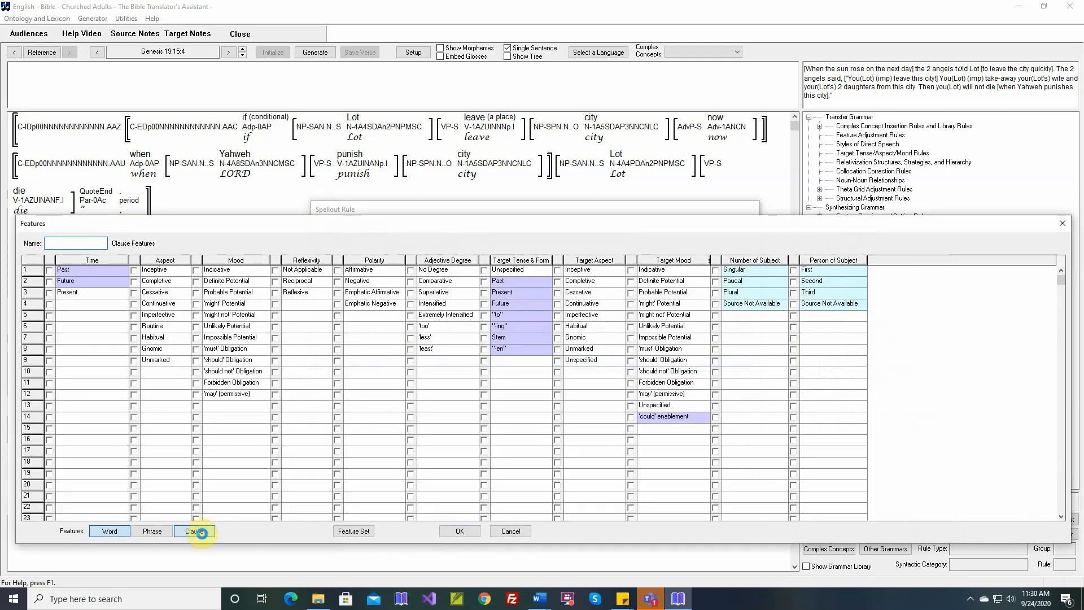
click(952, 517)
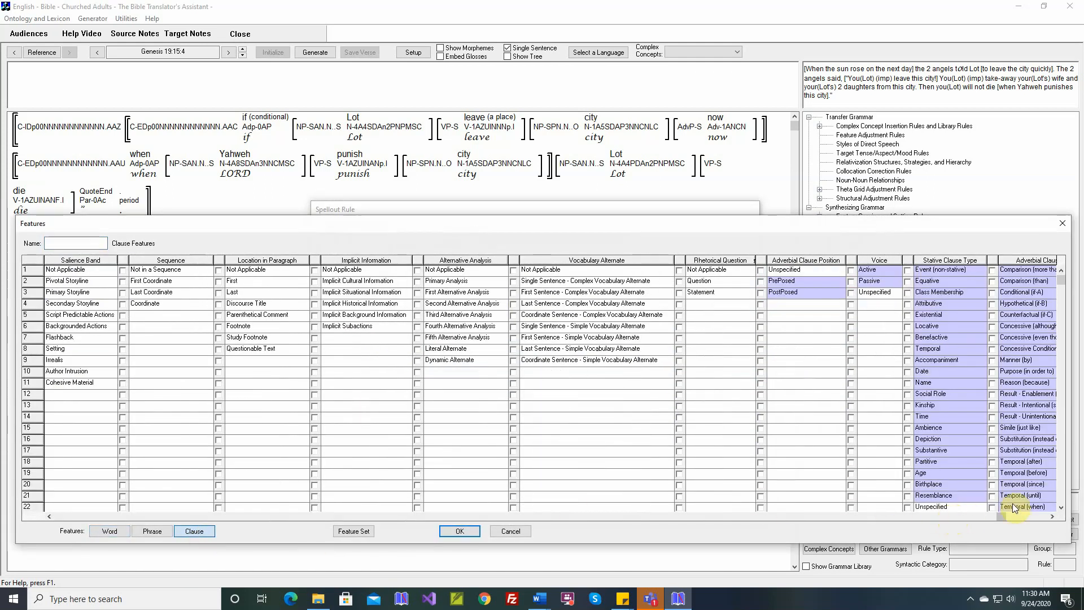
click(993, 507)
click(1017, 507)
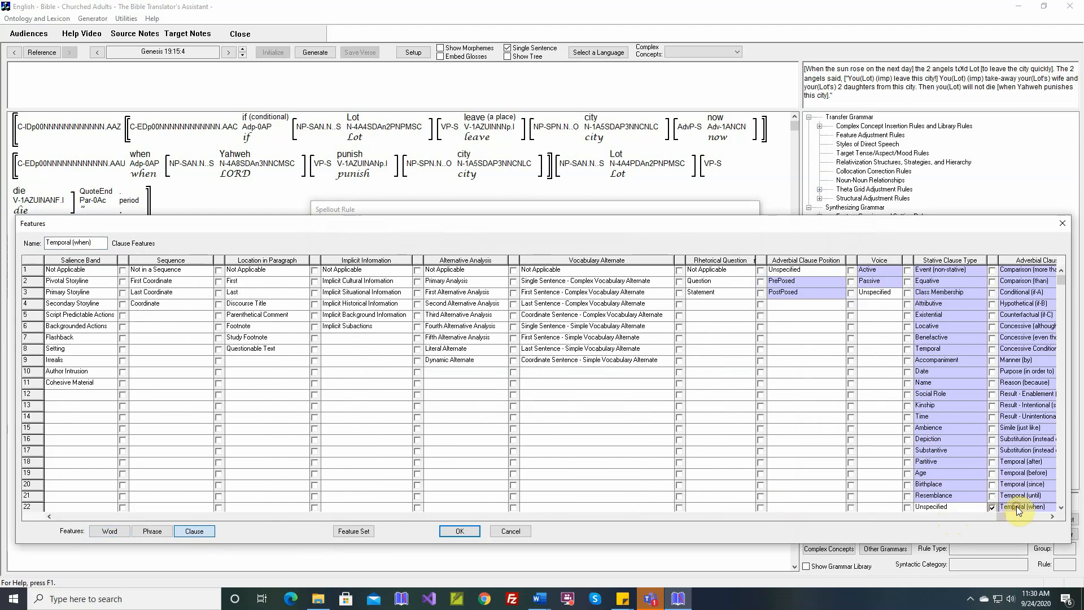
click(460, 531)
- Enter the suppletive form "whenpunish" for "punish" in the Temporal (when) column
double_click(414, 362)
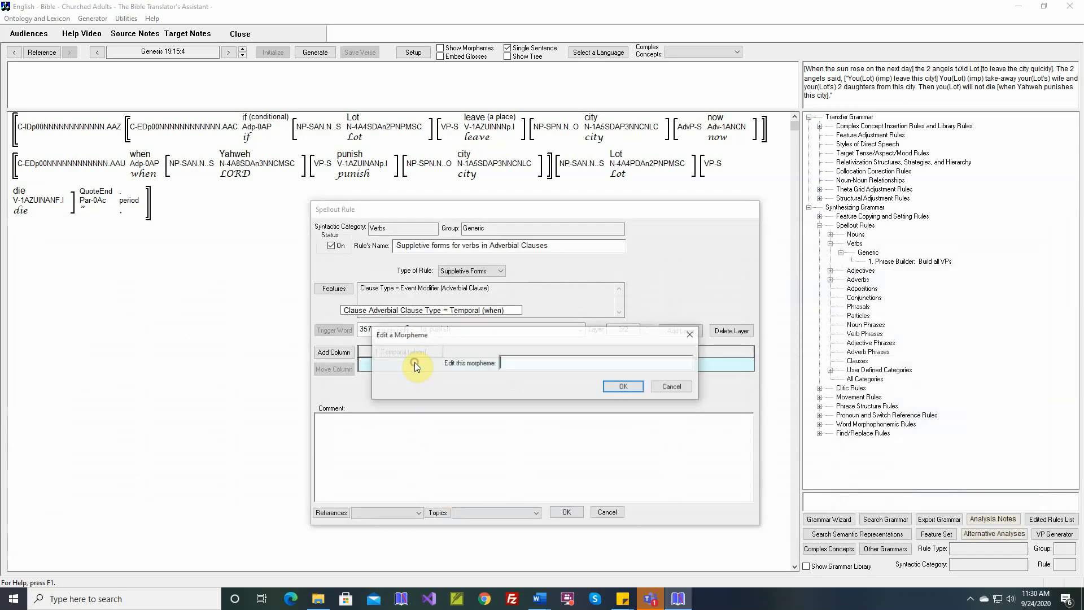
text(whenpunish)
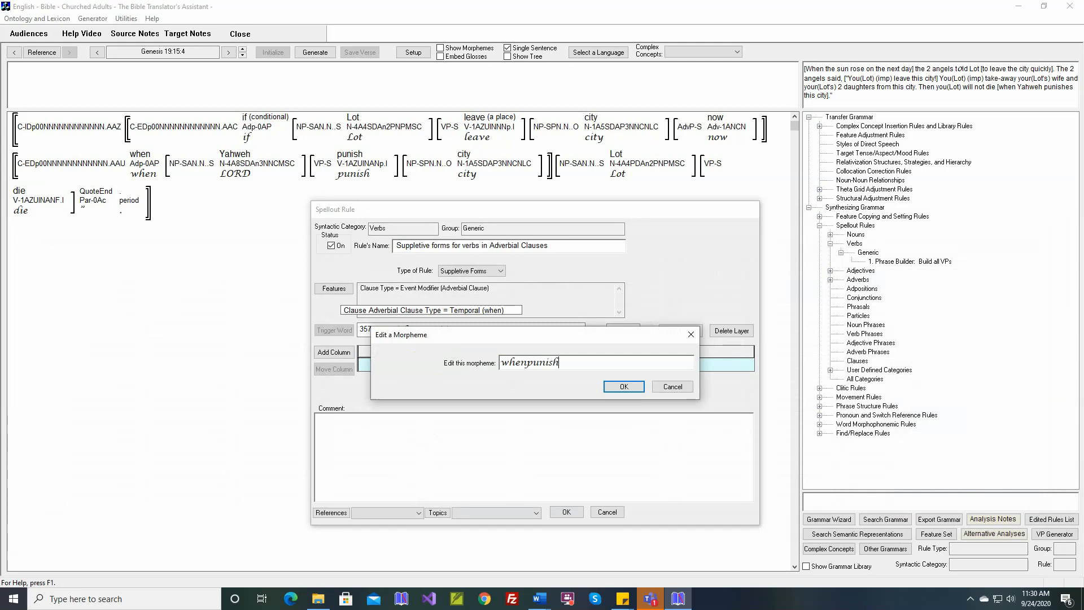
key(Return)
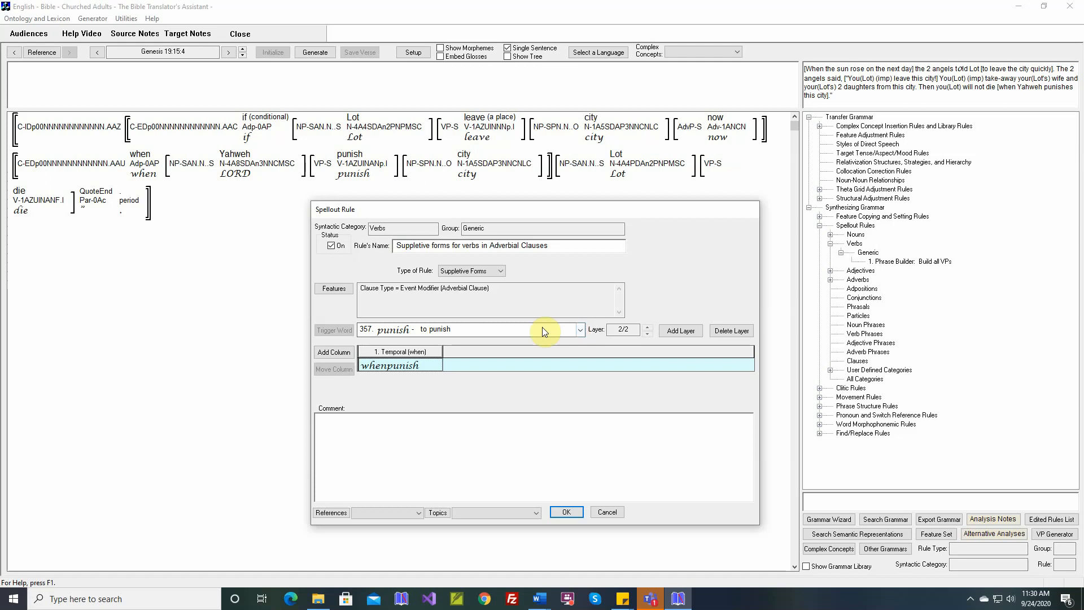
- Review the suppletive forms in the "leave" and "punish" layers and save the spellout rule
click(647, 333)
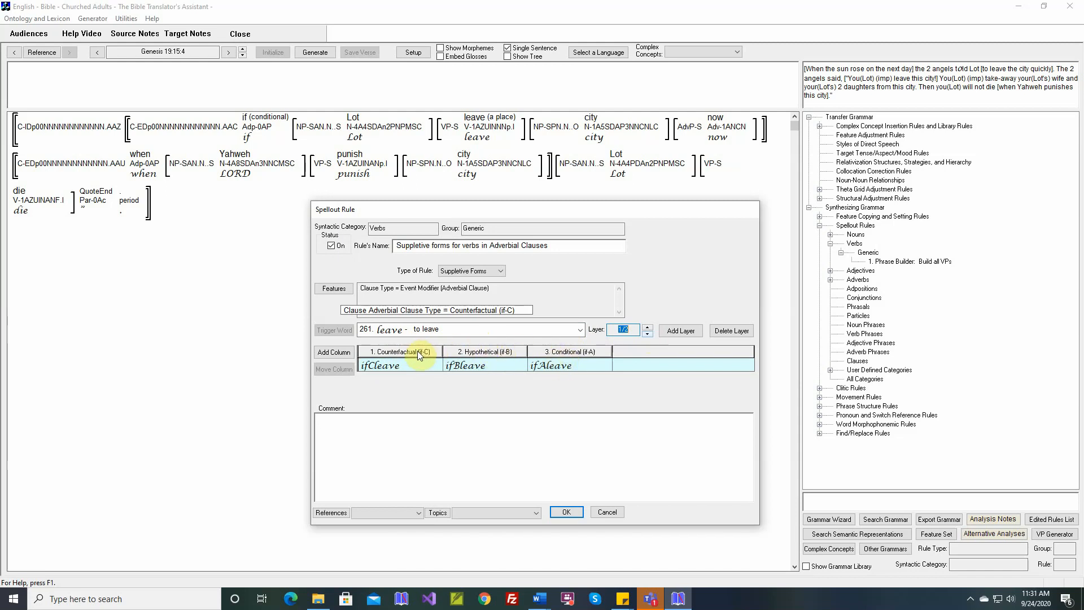
click(647, 330)
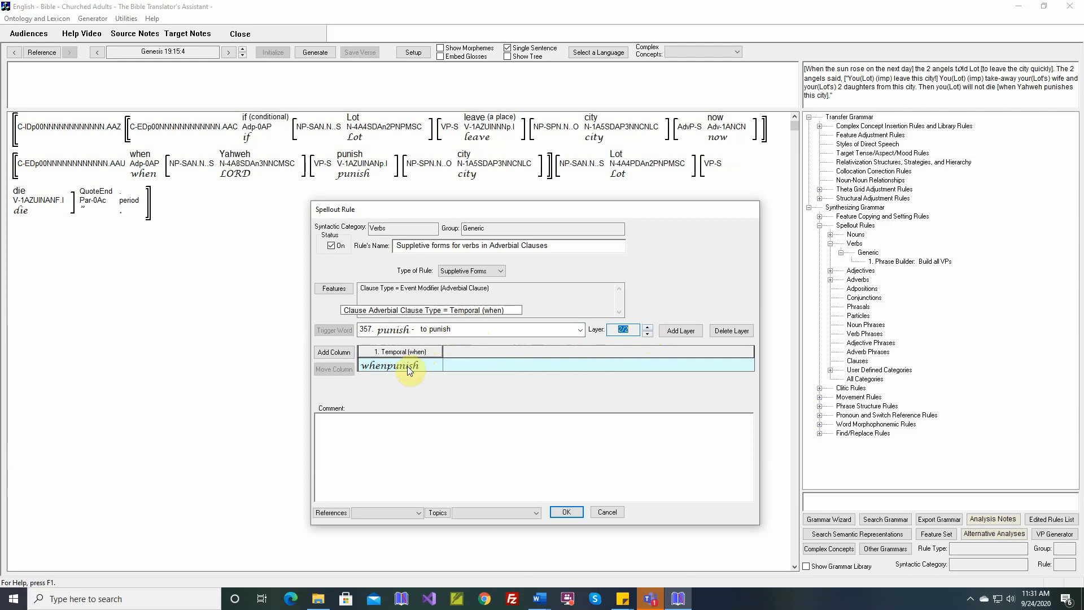
mouse_move(351, 172)
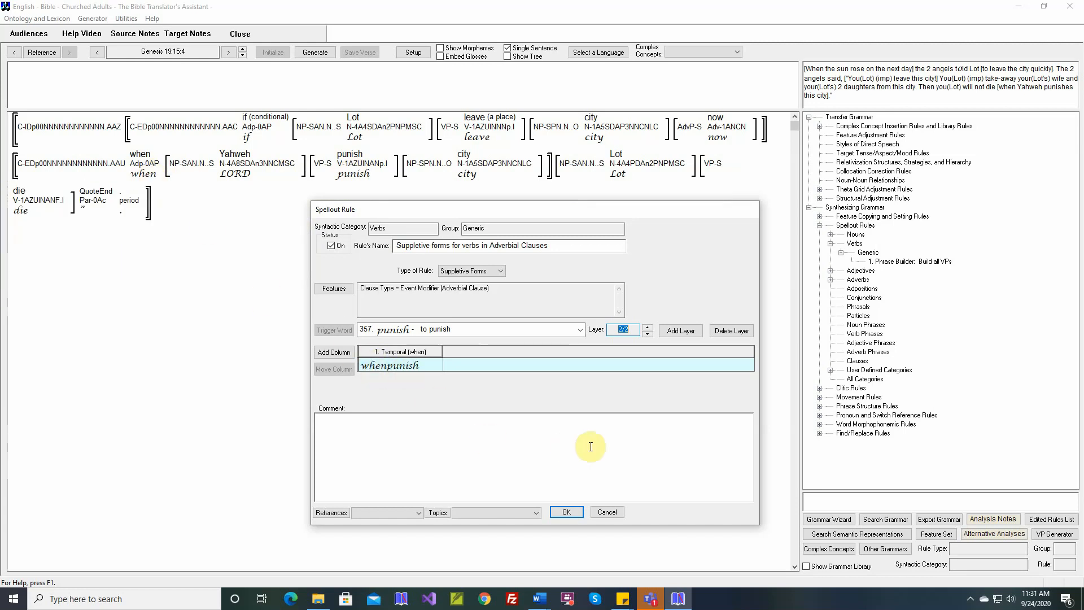
click(567, 512)
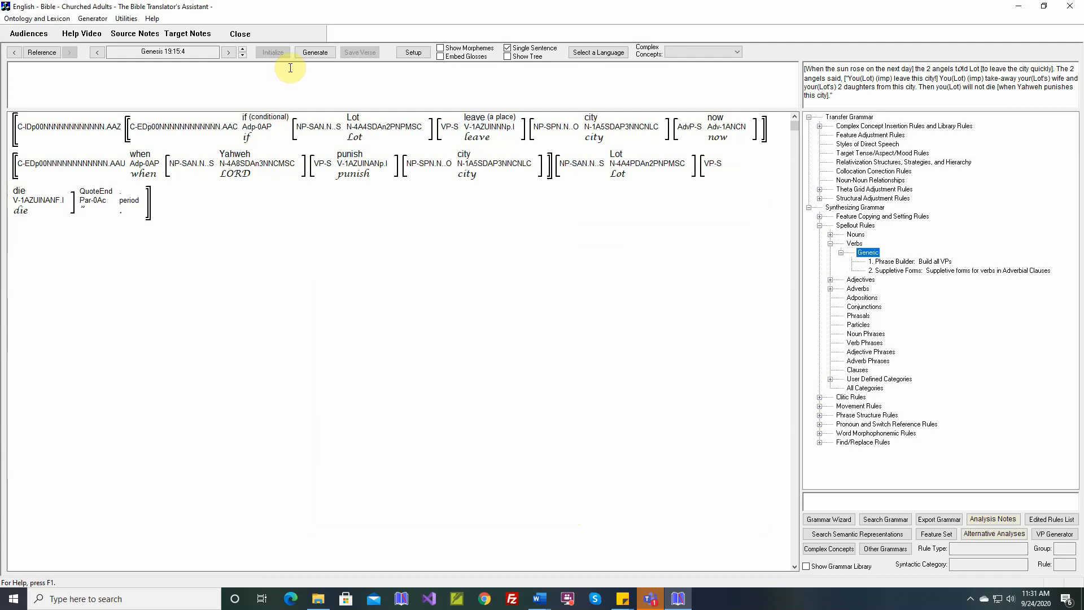
- Generate the text for Genesis 19:15:4 and inspect which rules were applied to the verbs "leave" and "punish"
click(321, 52)
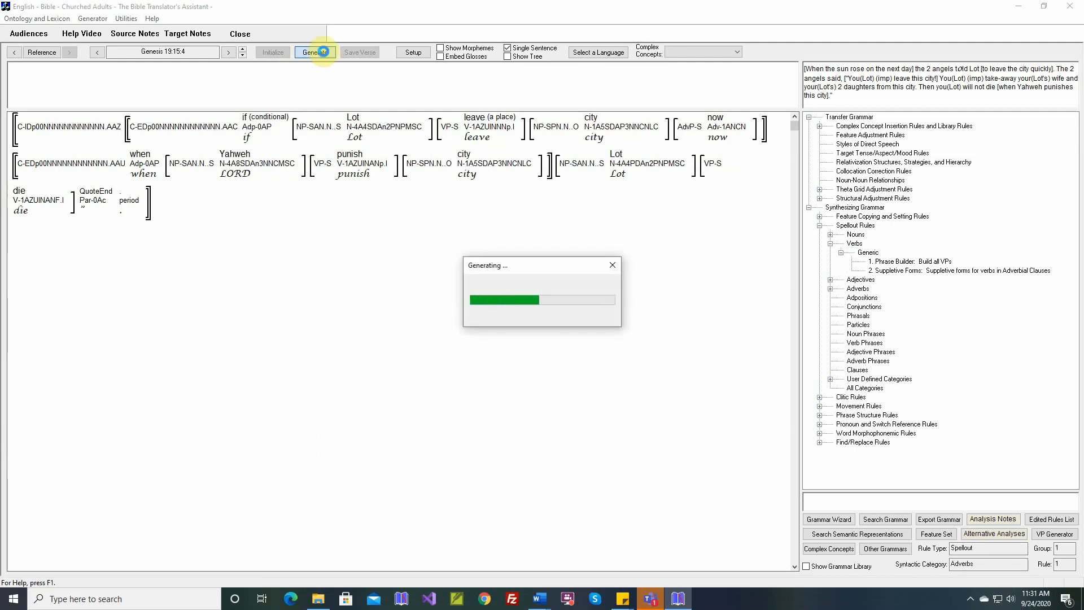
mouse_move(531, 139)
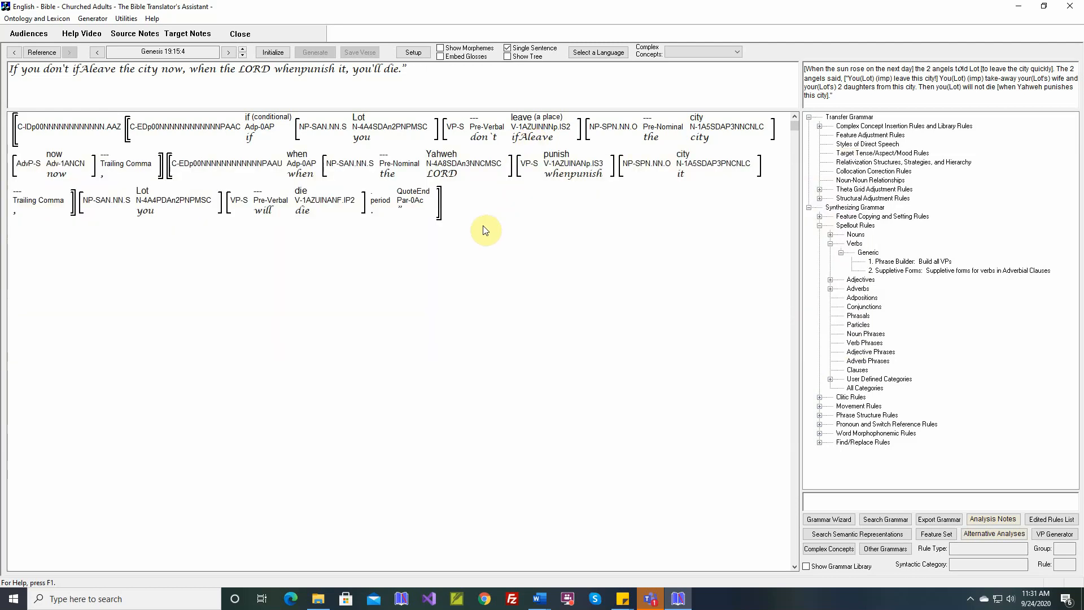
mouse_move(579, 184)
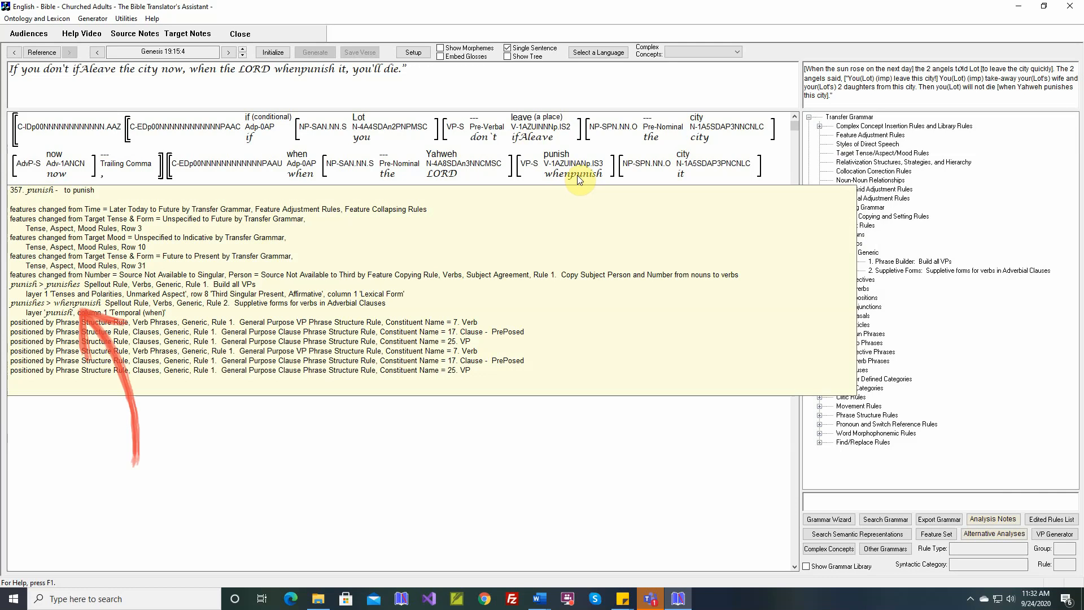
- Reopen the rule "Suppletive forms for verbs in Adverbial Clauses" and examine its "leave" and "punish" layers
double_click(890, 271)
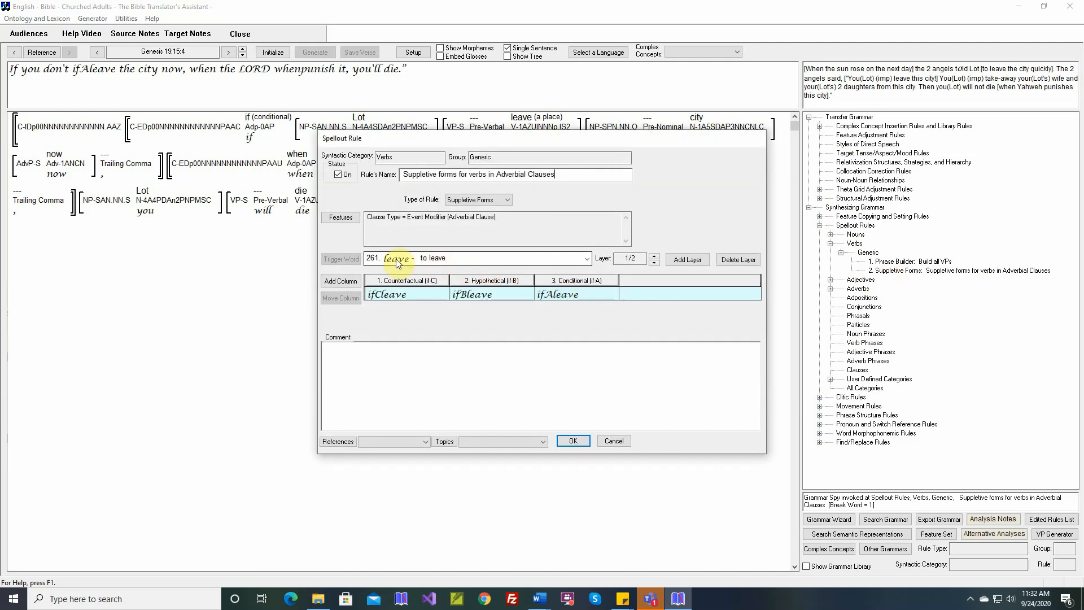
click(656, 254)
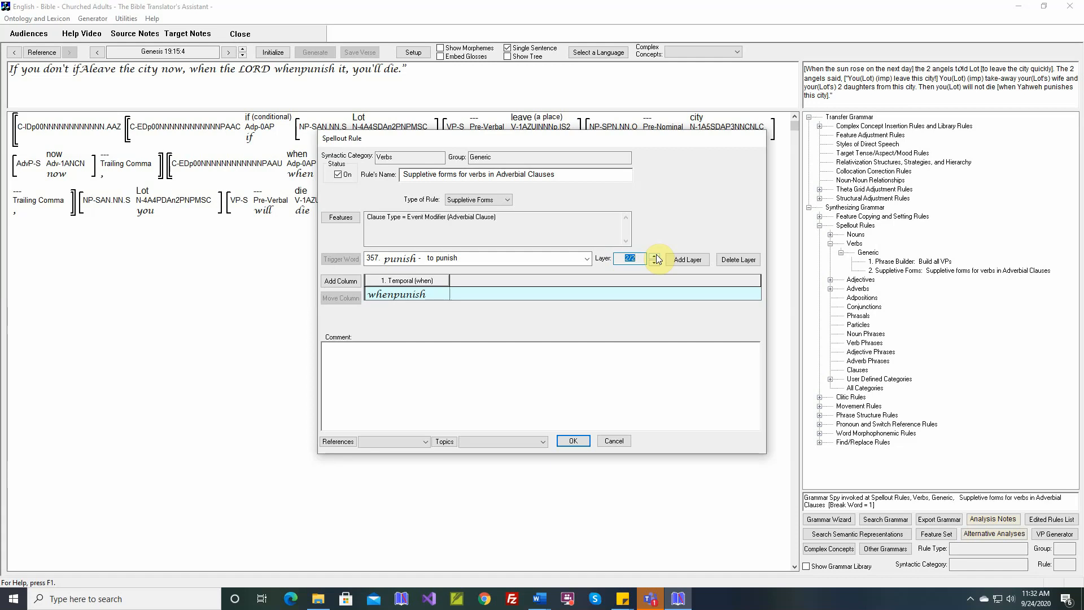
click(655, 264)
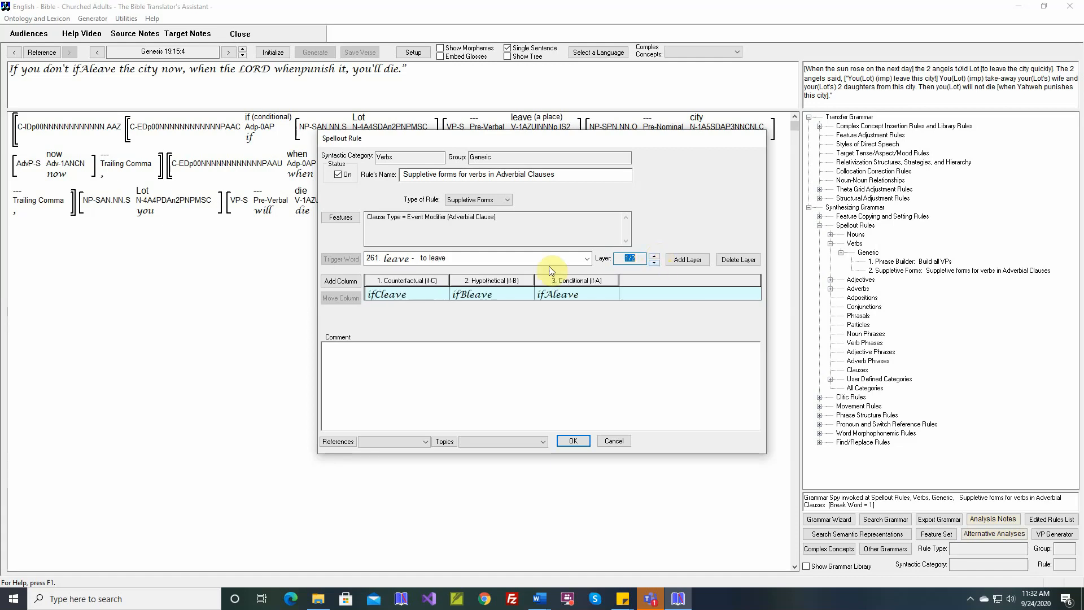